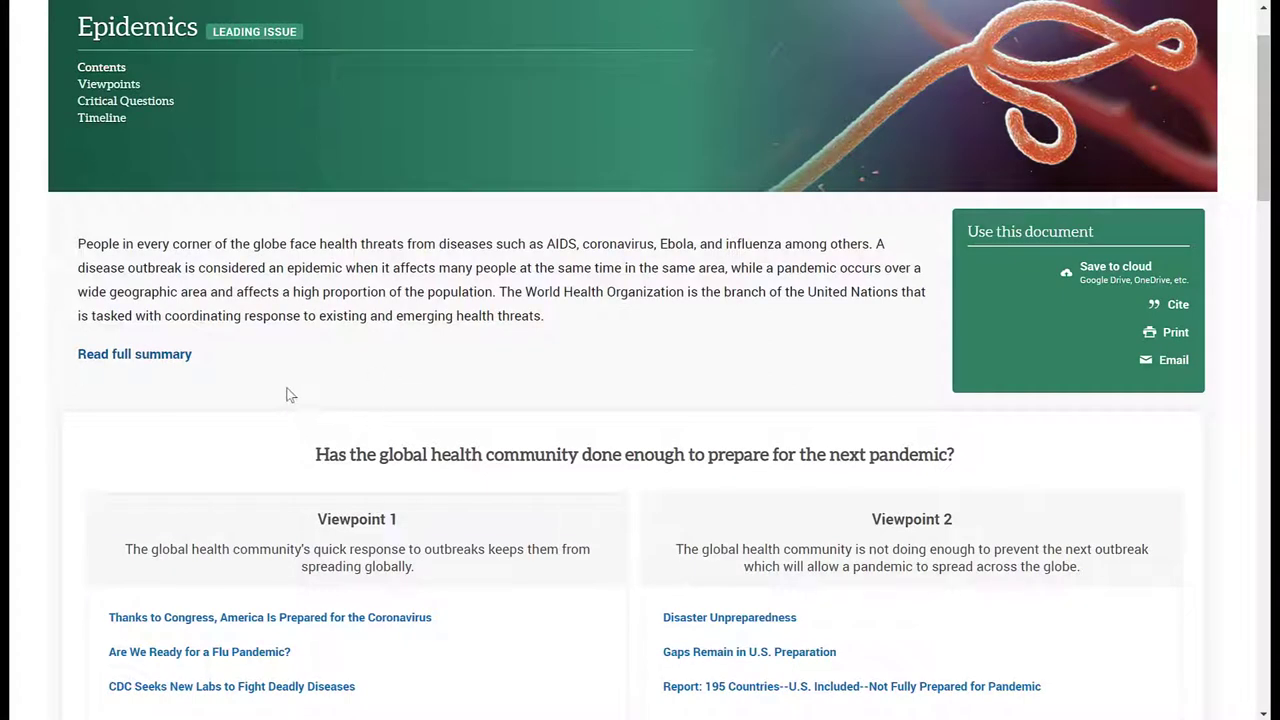
# Step: Leave the Epidemics page and return to the All Leading Issues grid, sorted by Trending
pyautogui.scroll(-1, 289, 394)
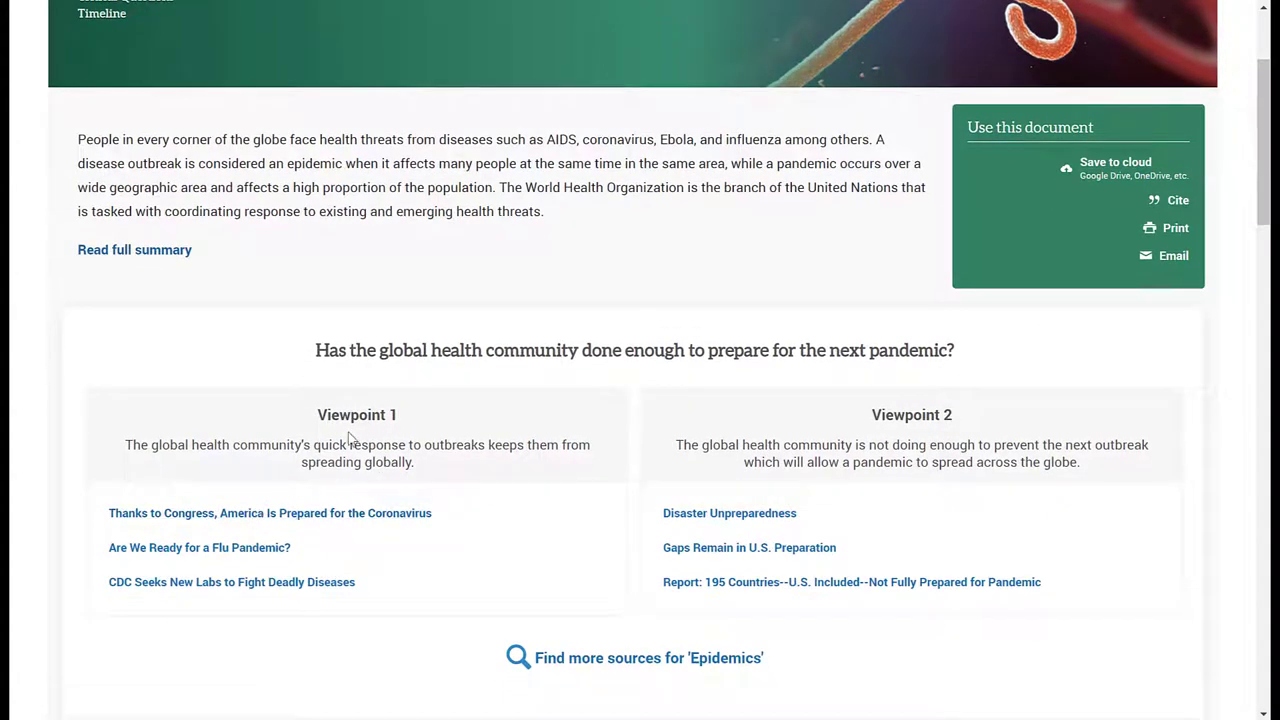
pyautogui.scroll(2, 349, 437)
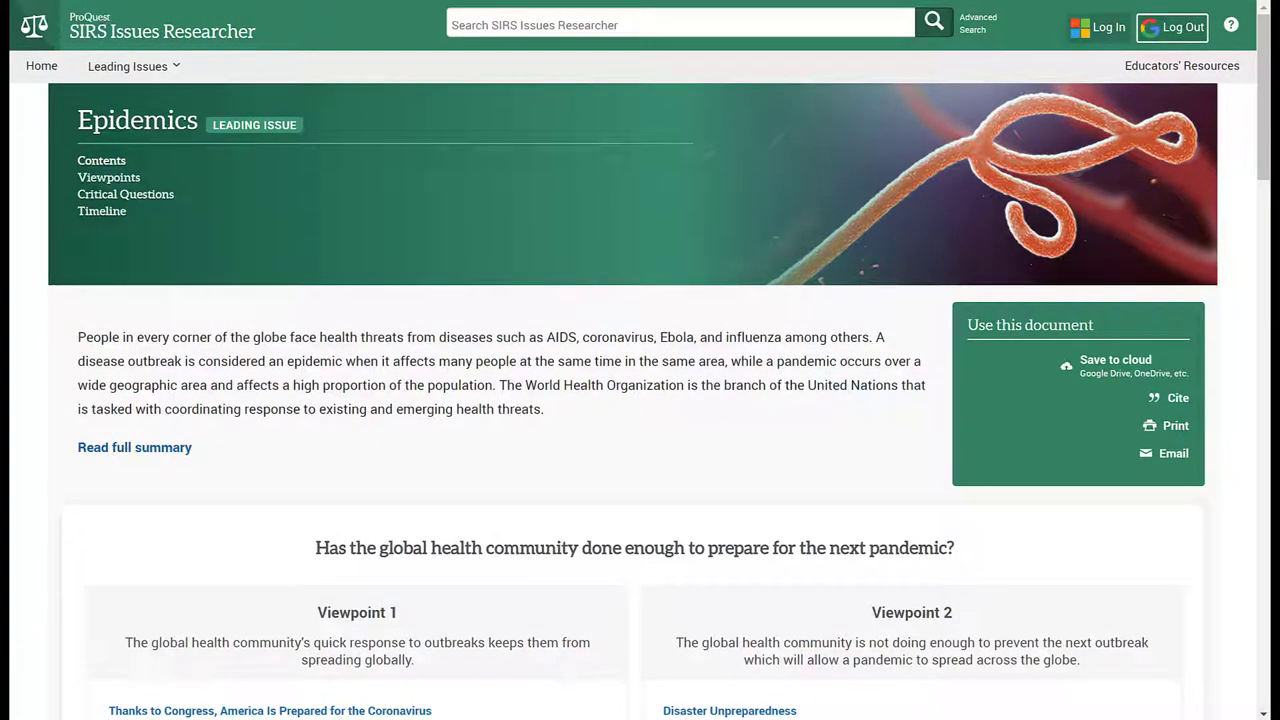
pyautogui.hotkey('alt', 'Left')
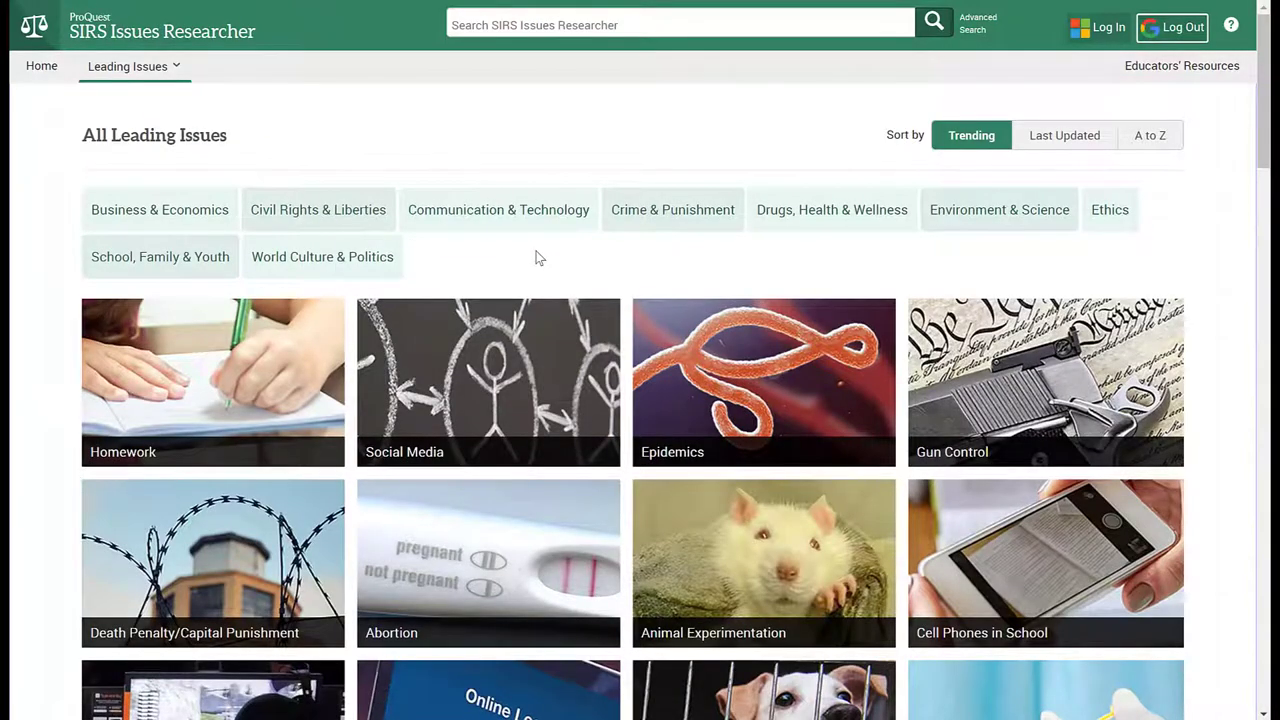
# Step: Go to the Home page, with Trending Topics and Editors' Picks, via the SIRS Issues Researcher logo
pyautogui.scroll(-1, 535, 257)
pyautogui.scroll(-2, 535, 258)
pyautogui.scroll(2, 535, 258)
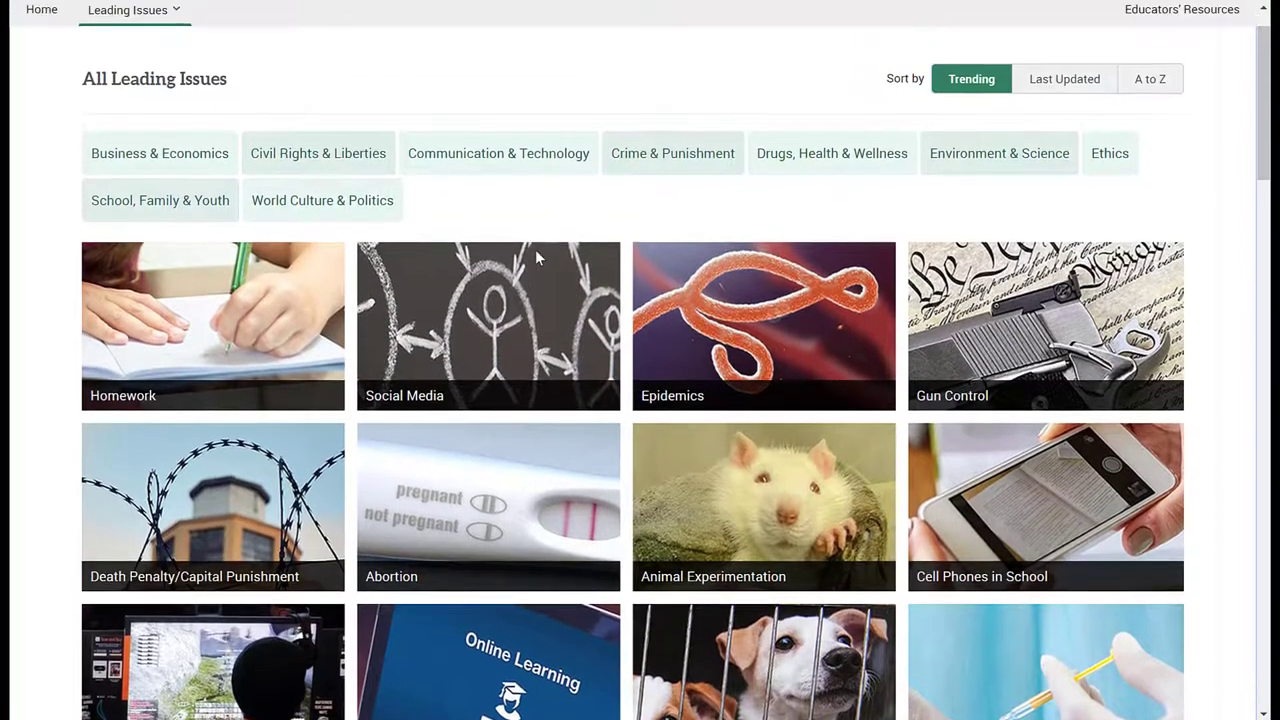
pyautogui.scroll(1, 535, 258)
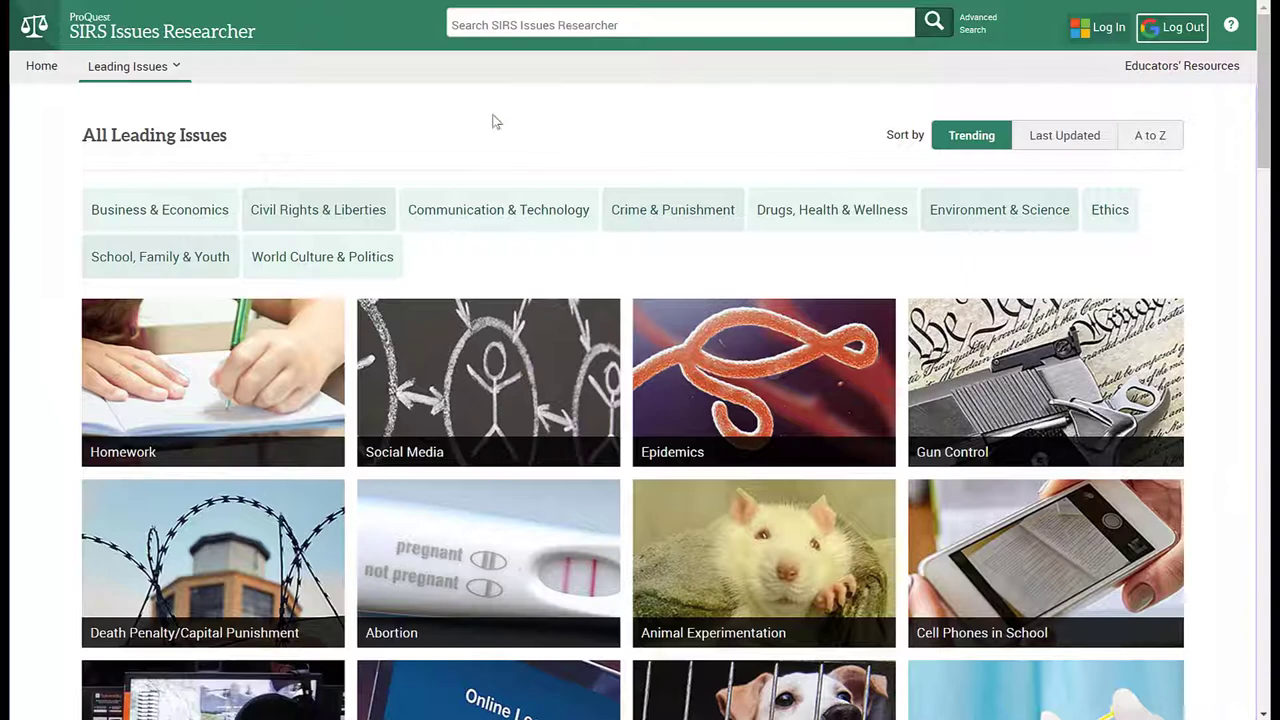
pyautogui.click(185, 40)
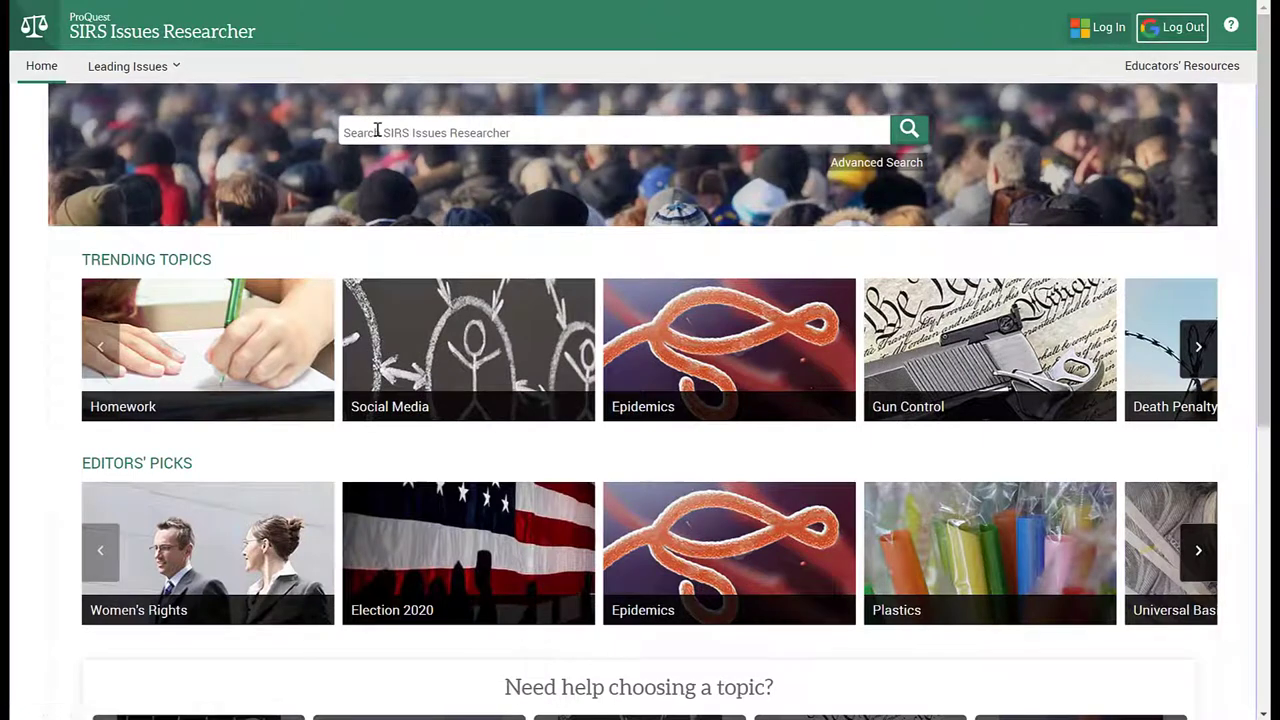
# Step: Search 'border wall' using the 'united states-mexico border wall' suggestion, giving 36 results
pyautogui.click(377, 130)
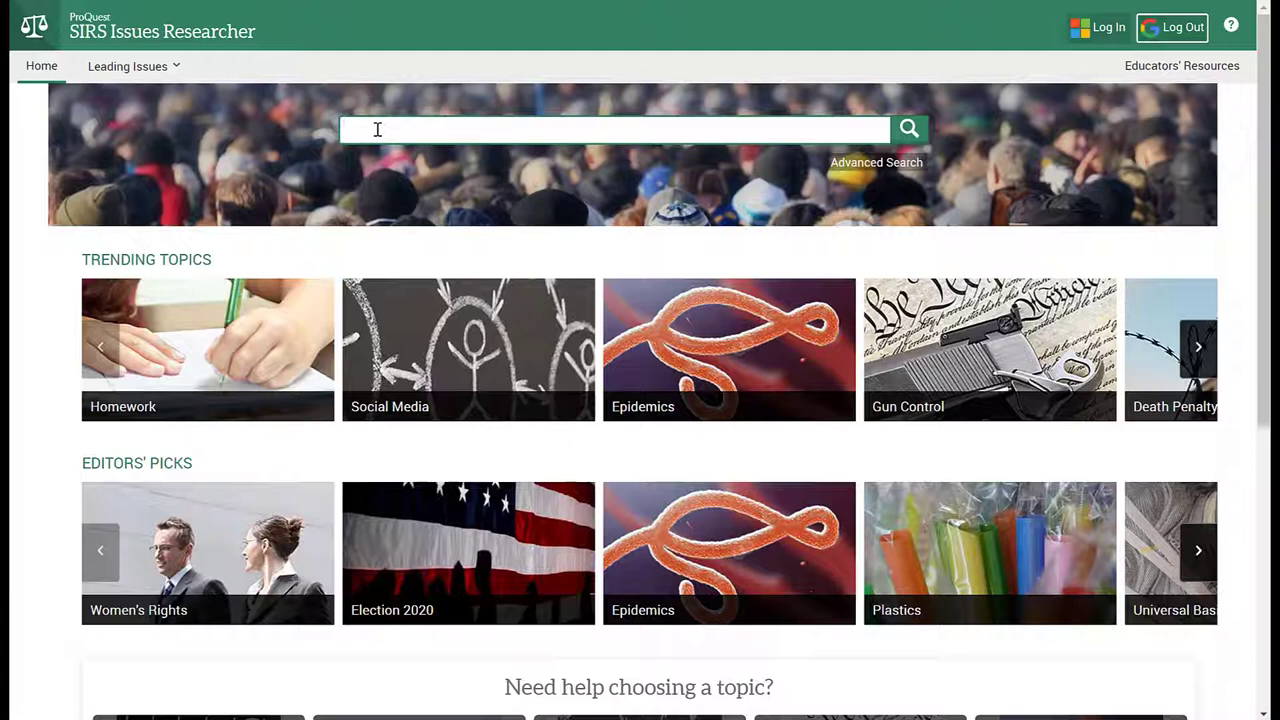
pyautogui.write('borde')
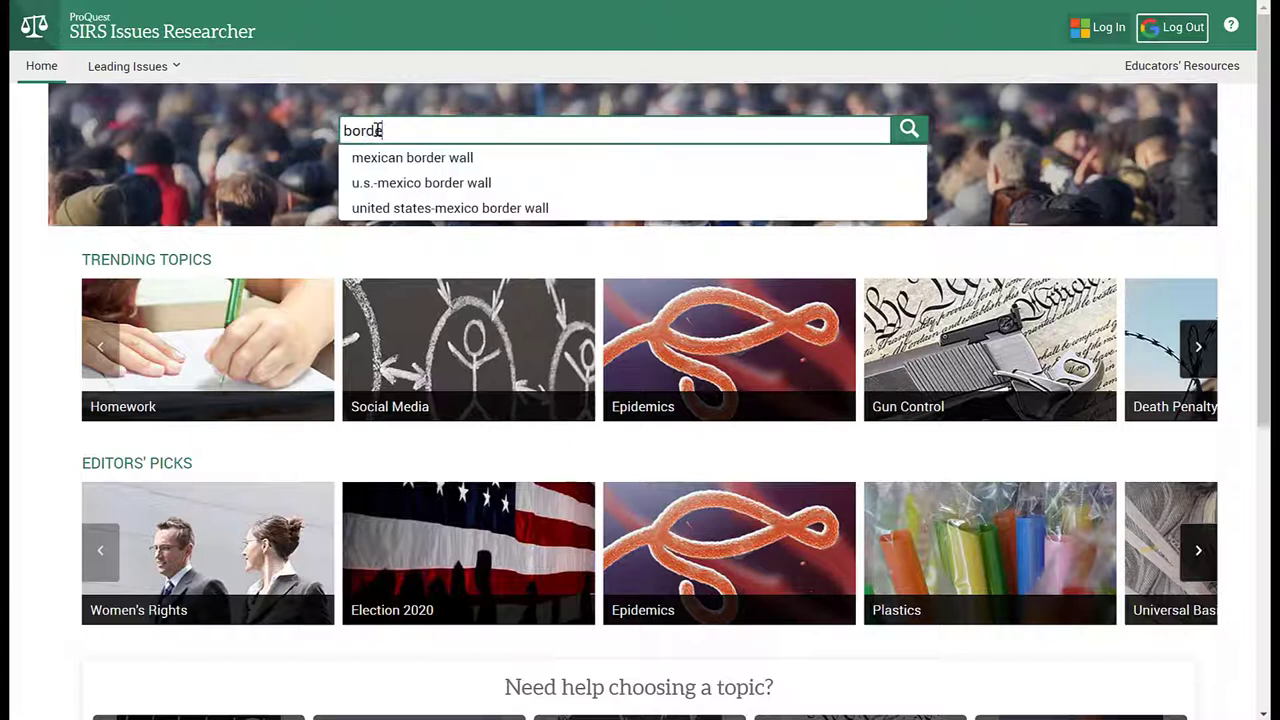
pyautogui.write('r wall')
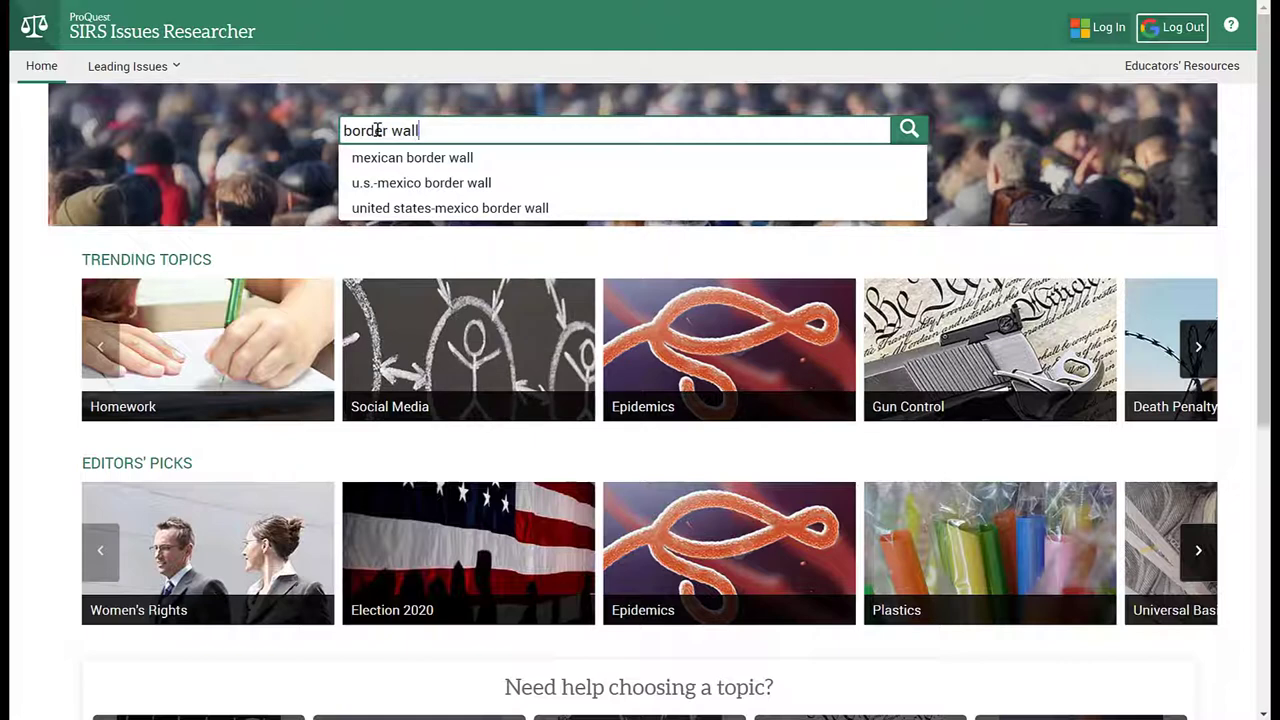
pyautogui.click(404, 209)
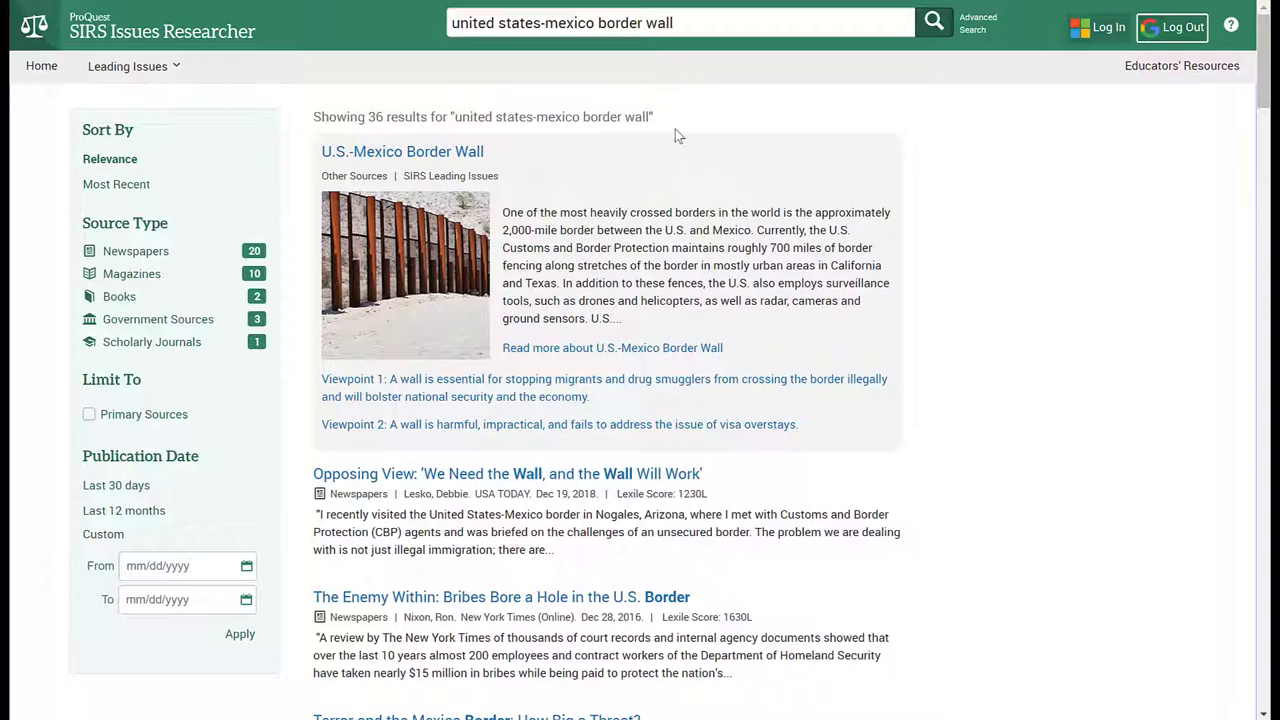
# Step: Scroll through the 36 border wall search results
pyautogui.scroll(-1, 688, 128)
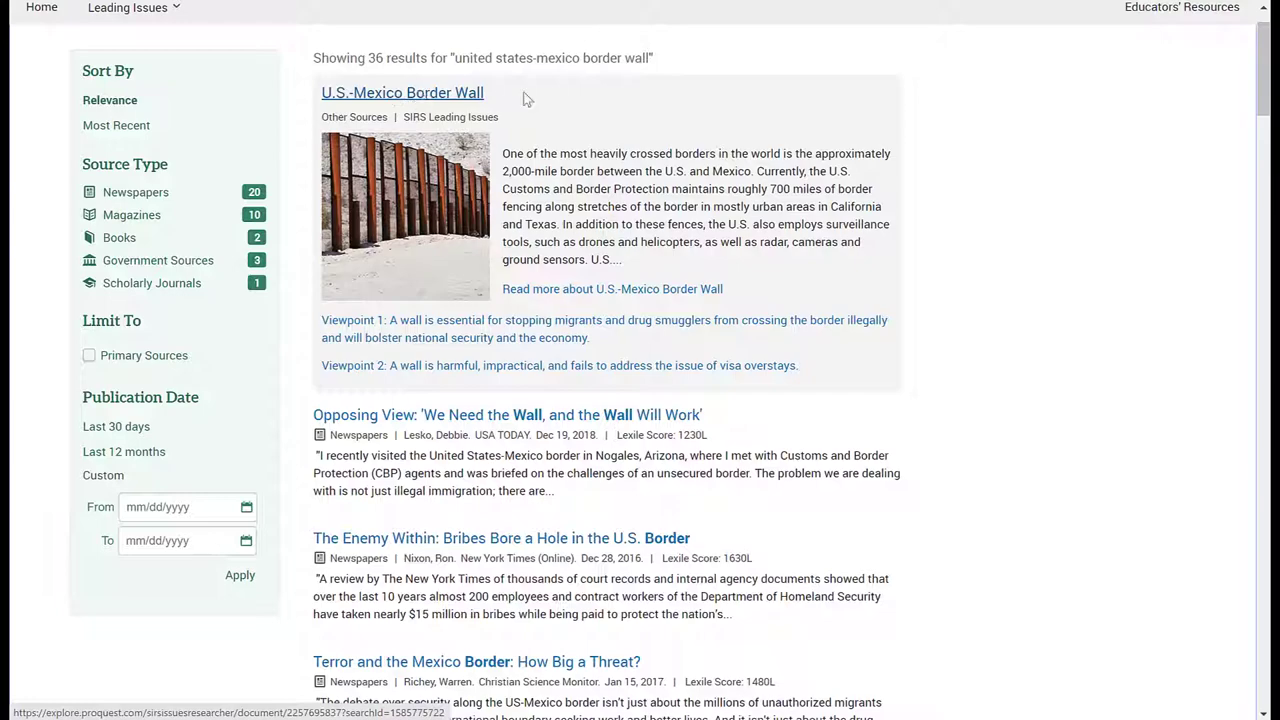
pyautogui.scroll(-3, 937, 160)
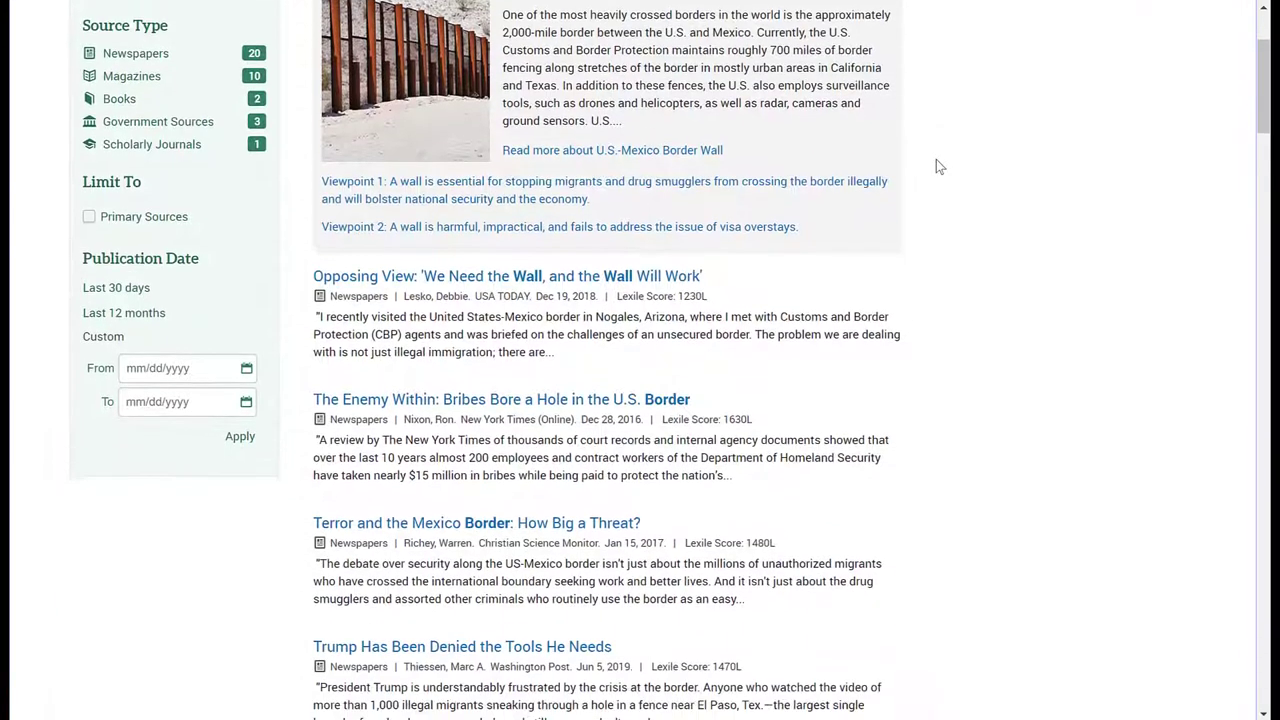
pyautogui.scroll(-2, 936, 163)
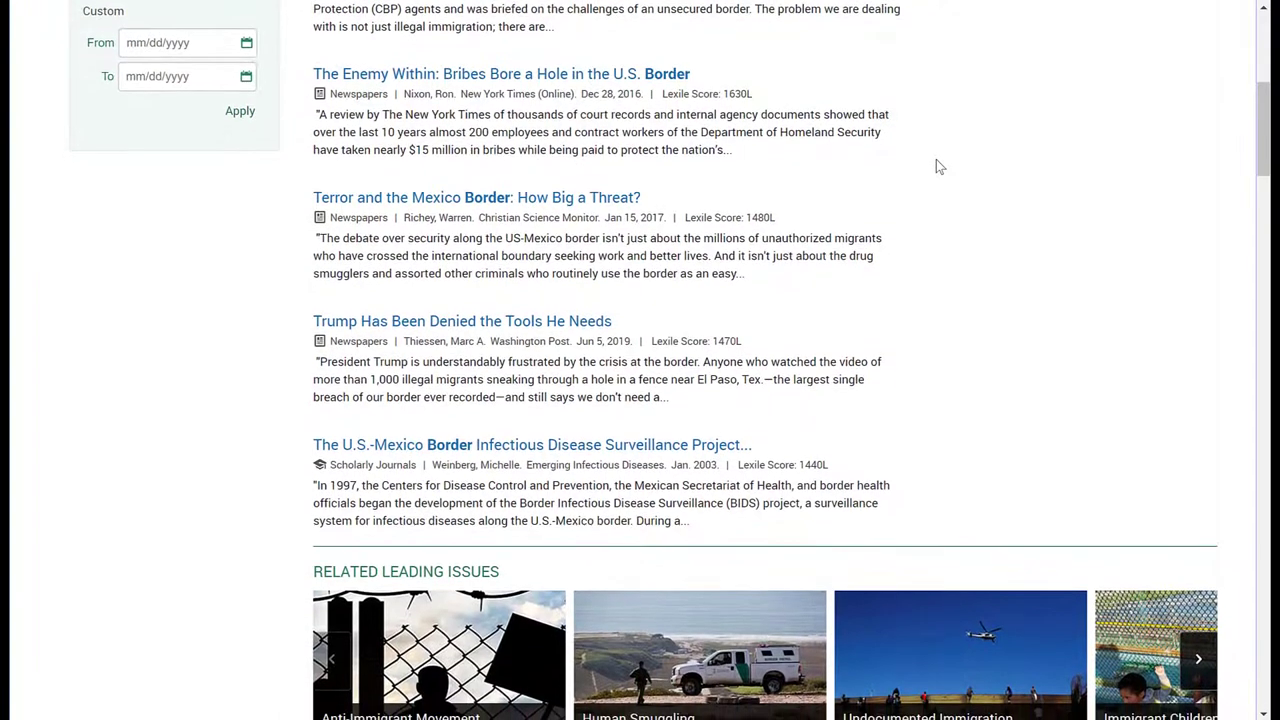
pyautogui.scroll(1, 936, 166)
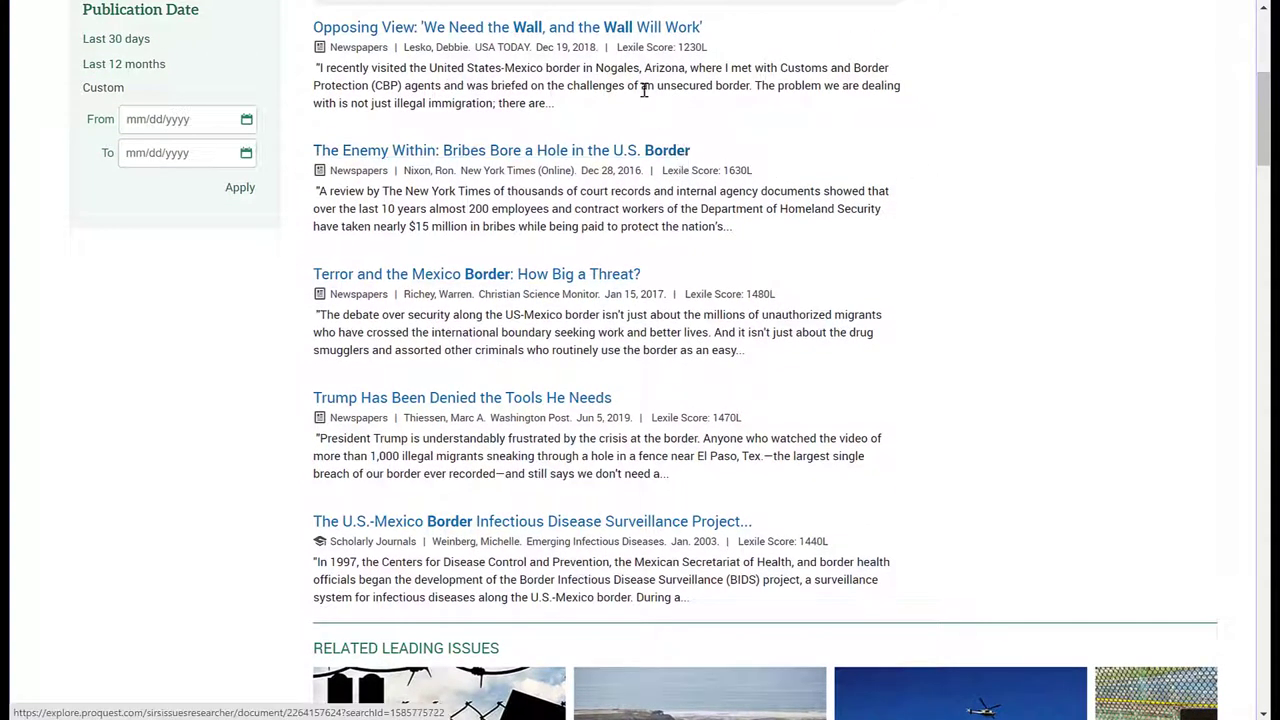
pyautogui.scroll(-3, 759, 286)
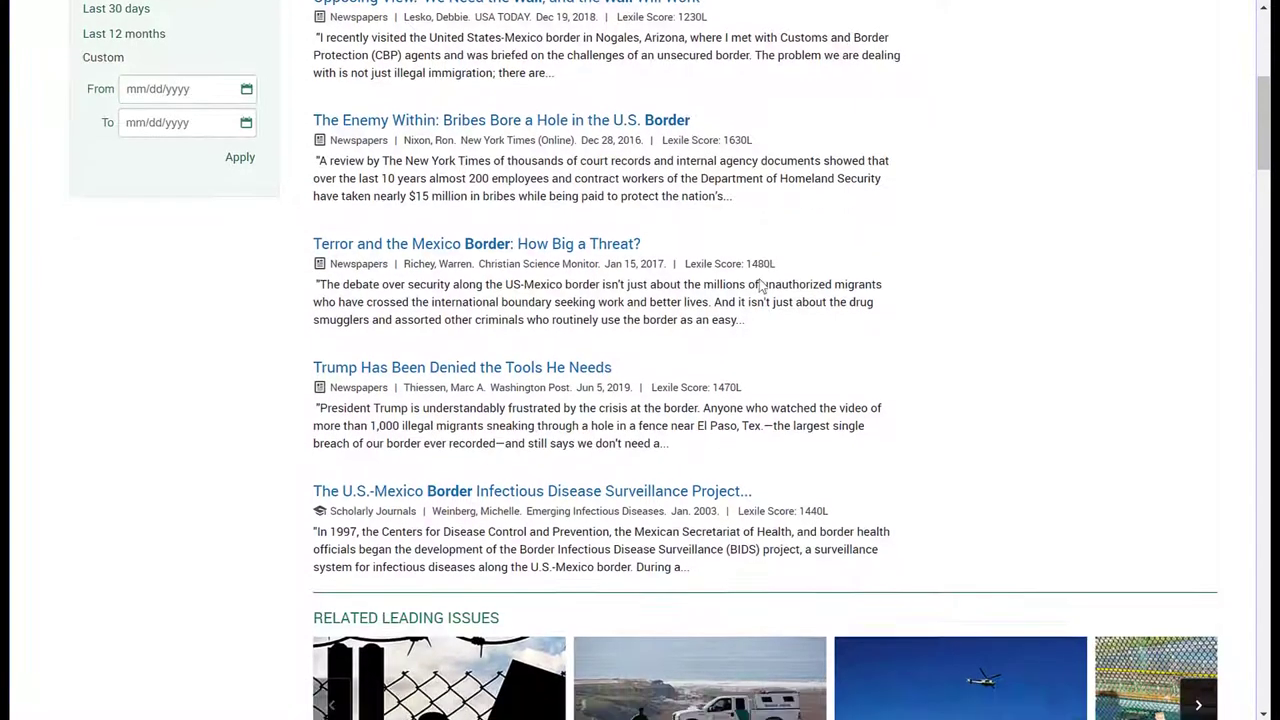
pyautogui.scroll(-1, 759, 286)
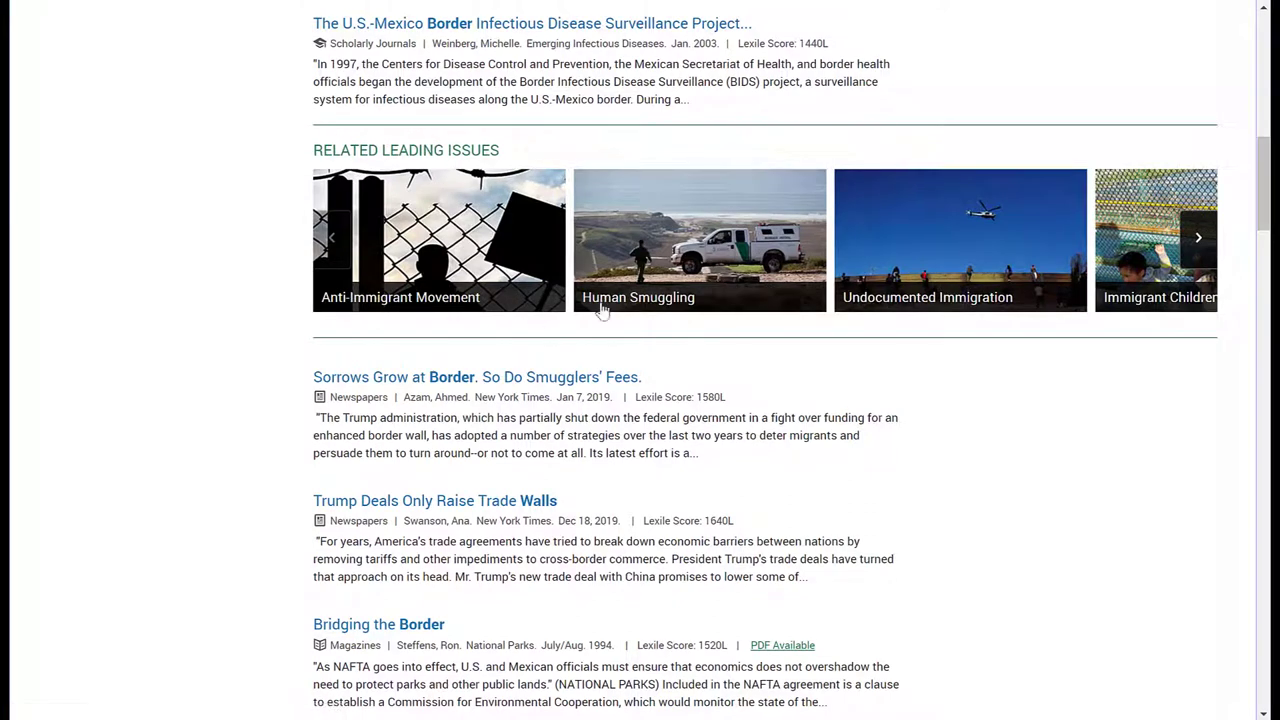
# Step: Advance the Related Leading Issues carousel to Immigrant Children, then return to the top
pyautogui.click(1197, 240)
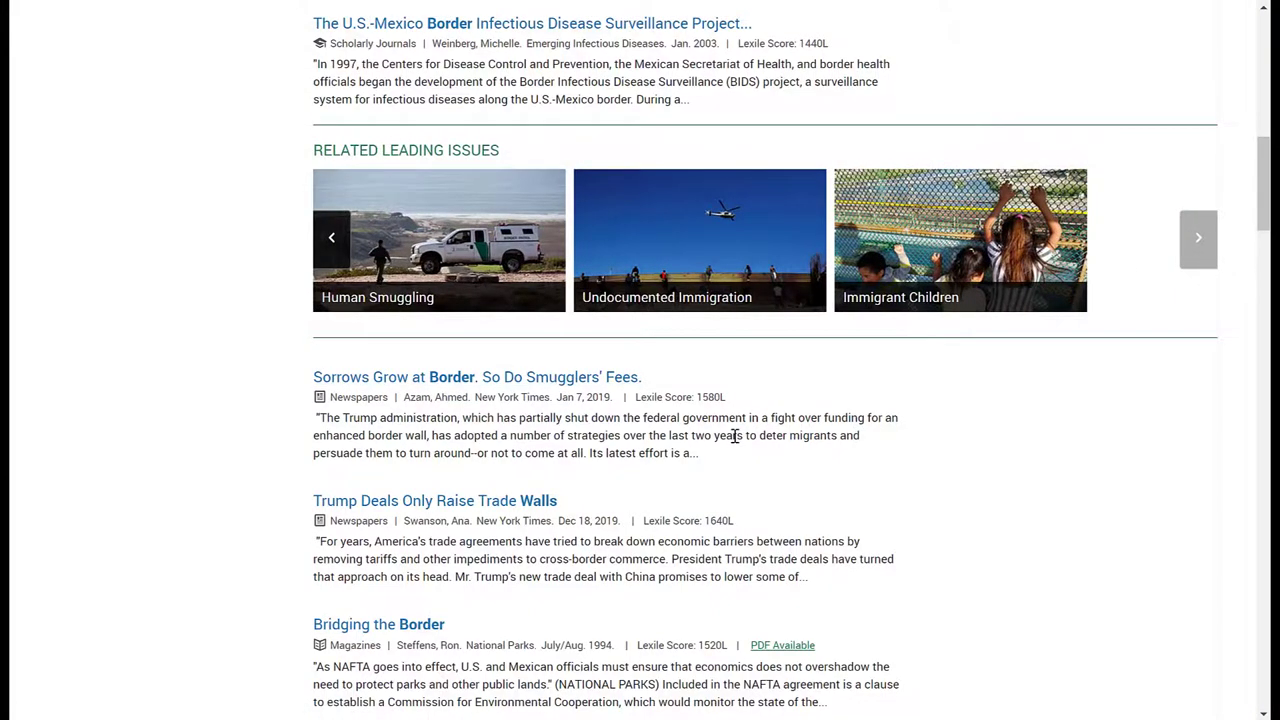
pyautogui.scroll(-6, 735, 435)
pyautogui.scroll(-5, 735, 435)
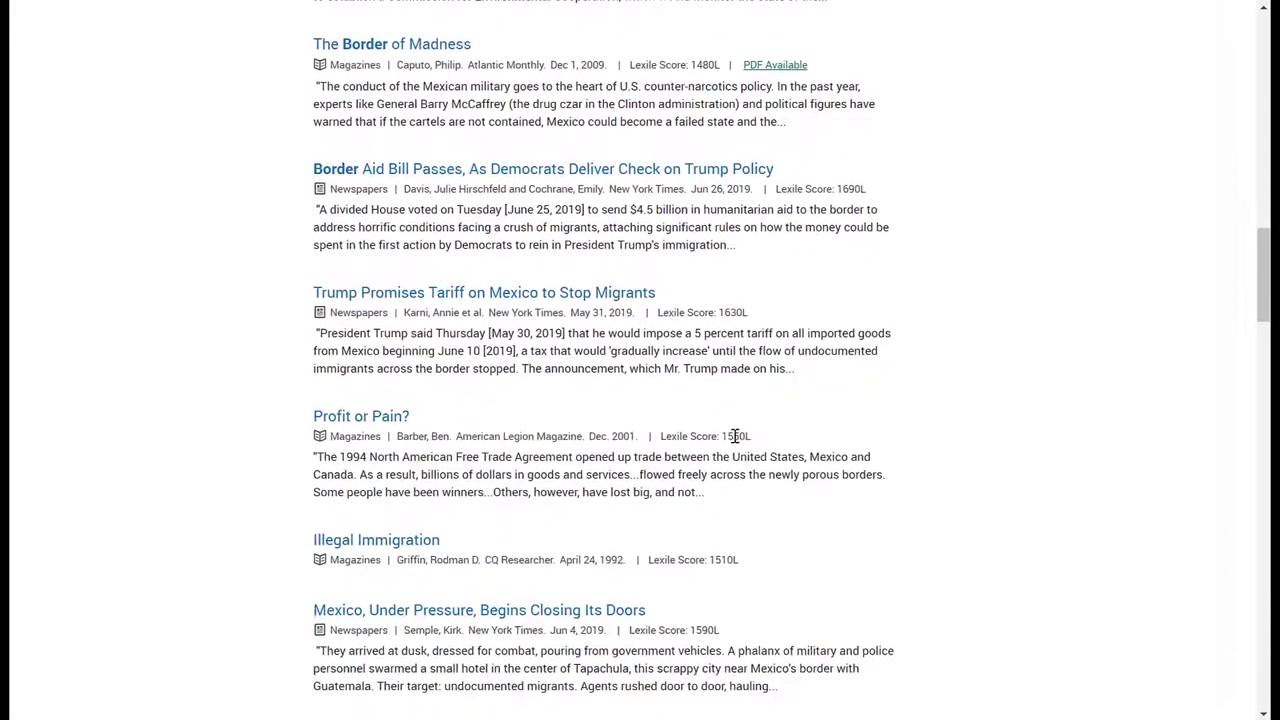
pyautogui.scroll(-4, 735, 435)
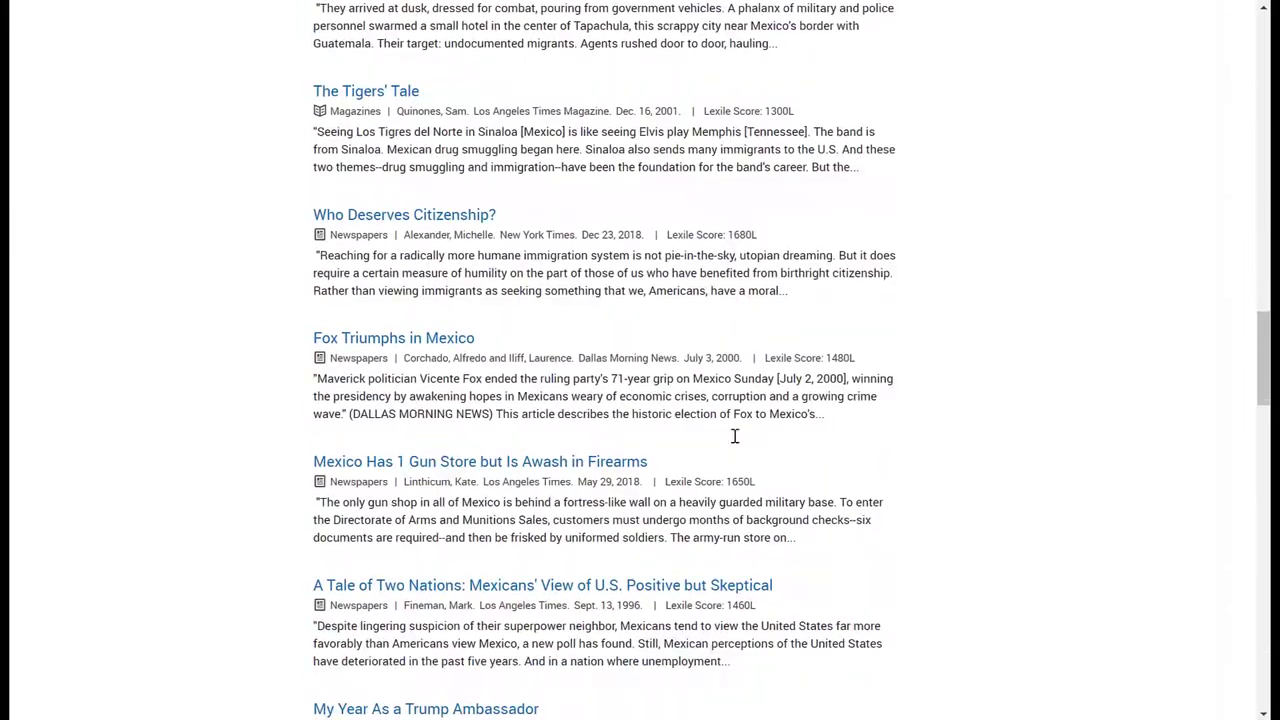
pyautogui.scroll(5, 735, 435)
pyautogui.scroll(20, 735, 437)
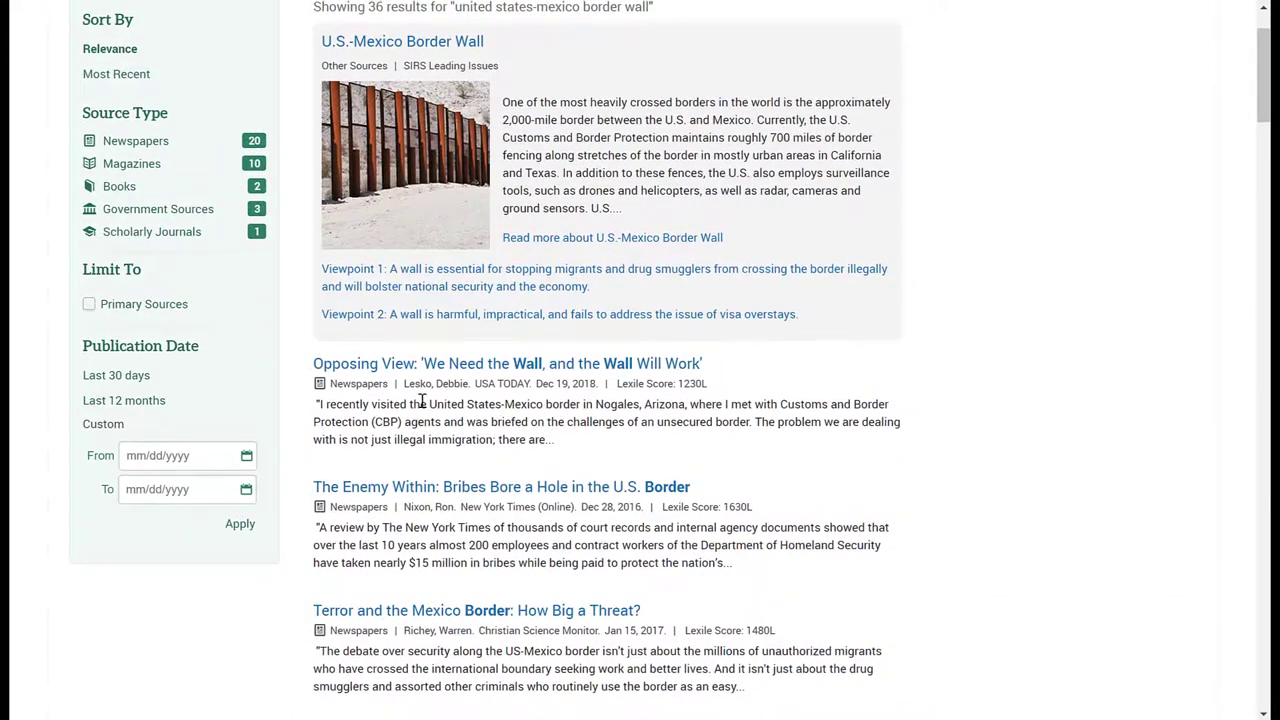
pyautogui.scroll(1, 295, 325)
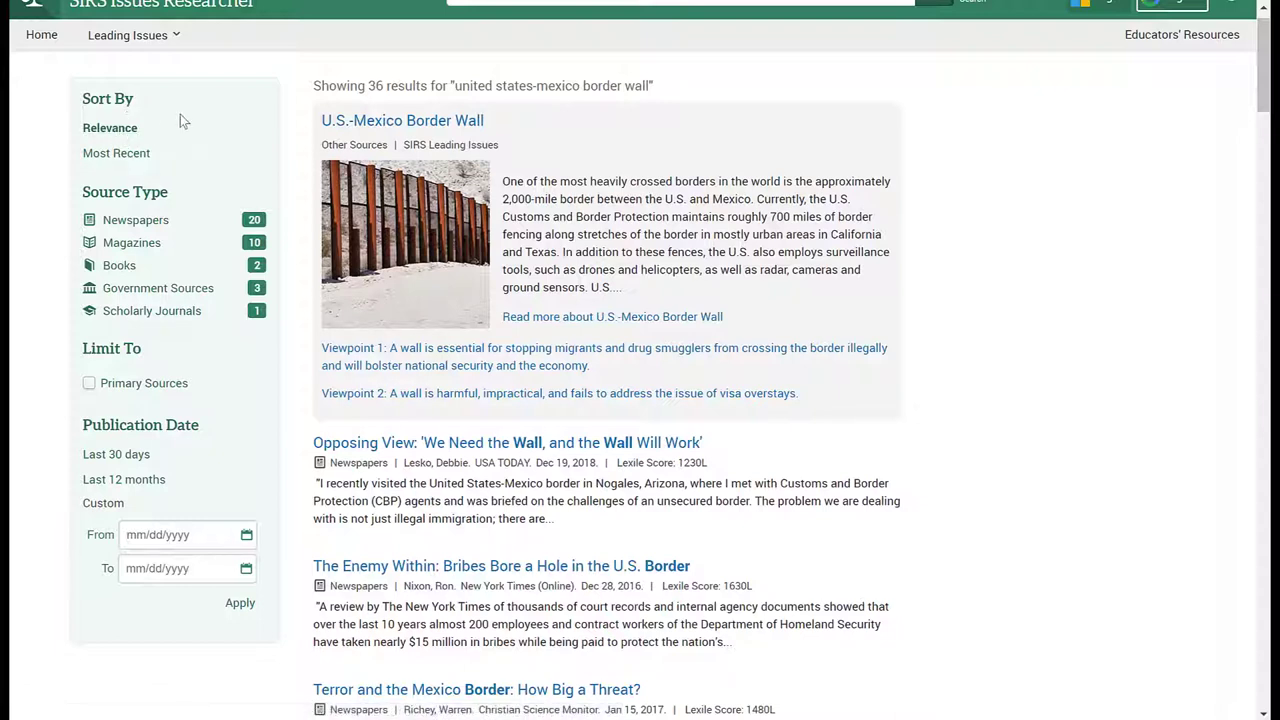
# Step: Sort the border wall results by Most Recent, now led by a December 18, 2019 article
pyautogui.click(132, 155)
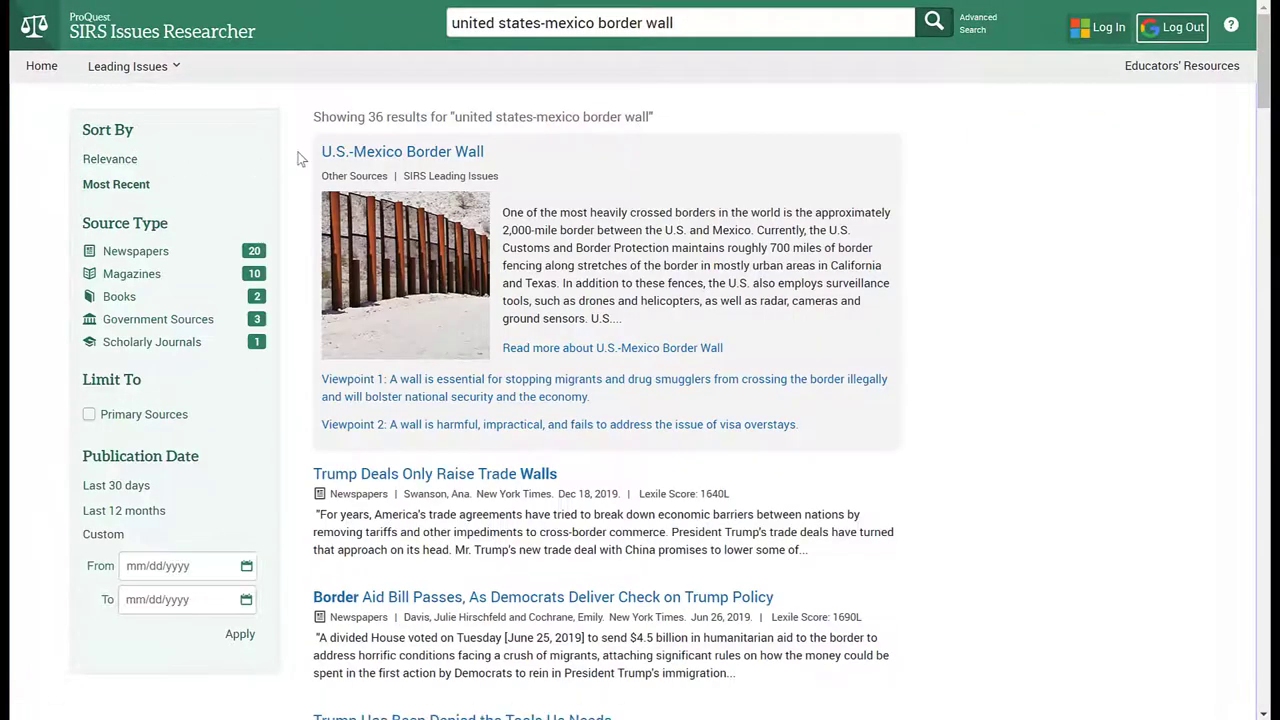
pyautogui.scroll(-1, 298, 152)
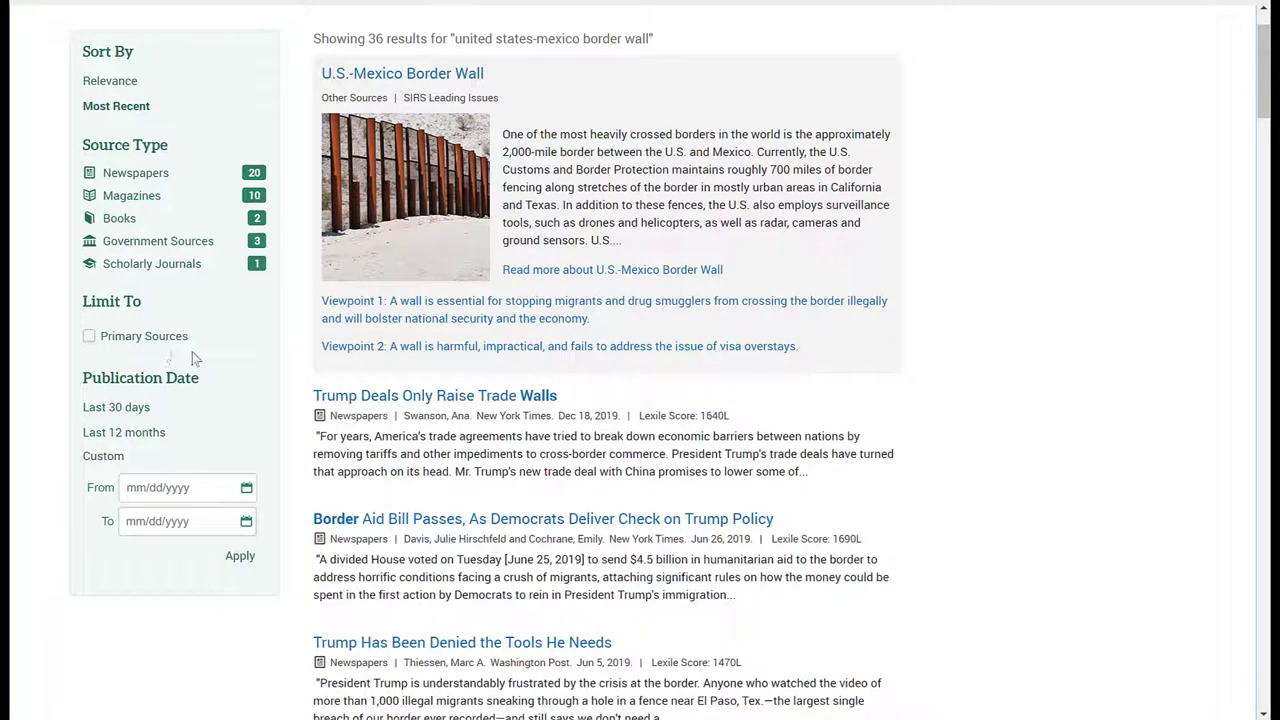
pyautogui.scroll(-1, 240, 357)
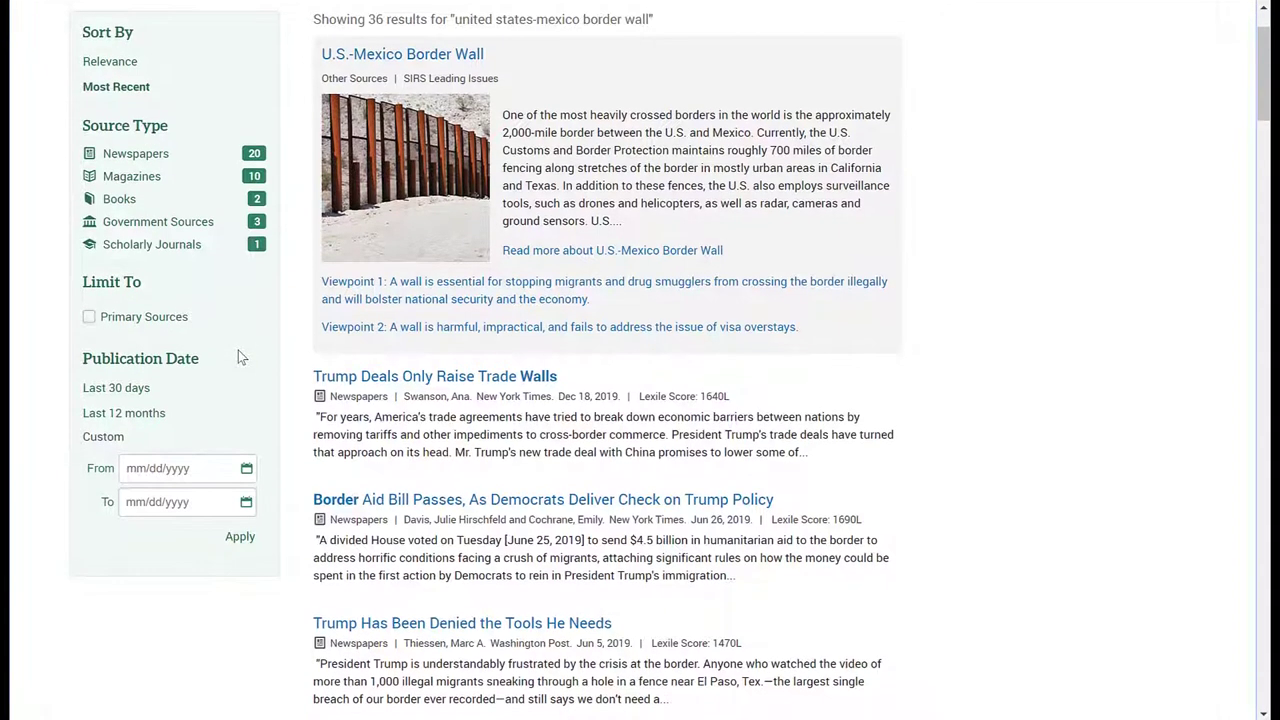
pyautogui.scroll(-1, 217, 362)
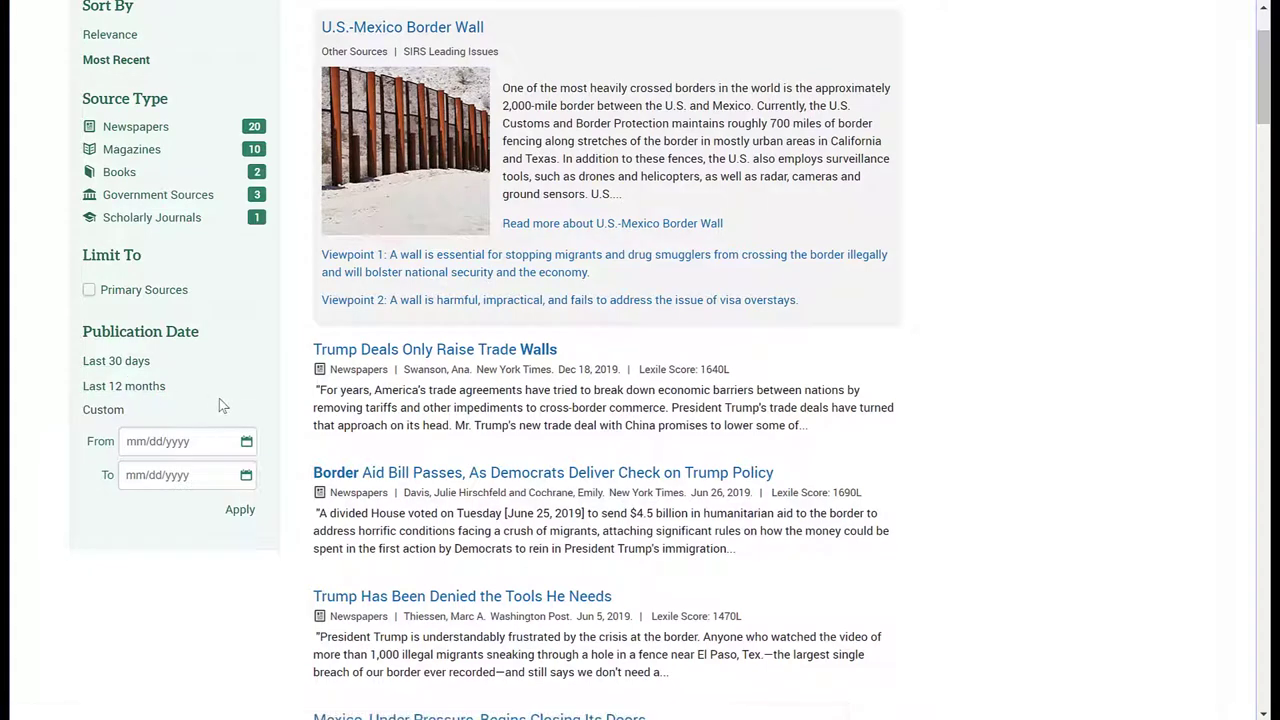
# Step: Open the U.S.-Mexico Border Wall leading issue page, leaving the From date unset
pyautogui.click(160, 444)
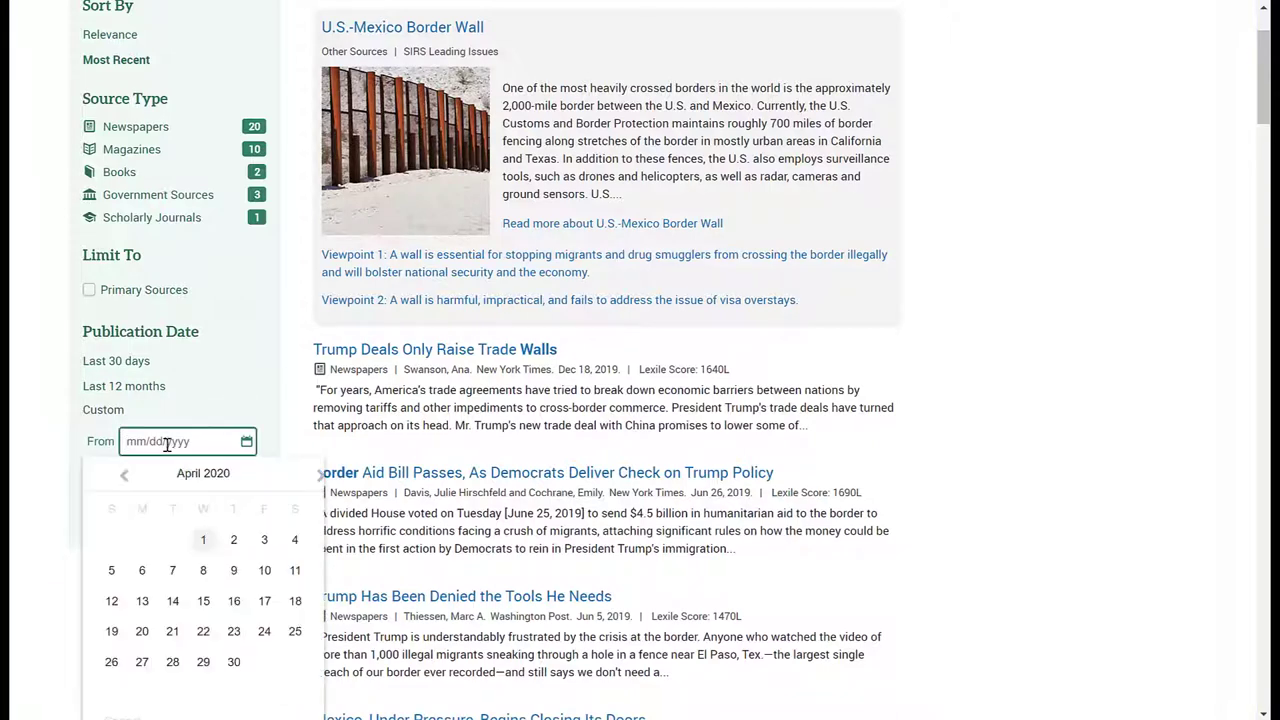
pyautogui.click(270, 405)
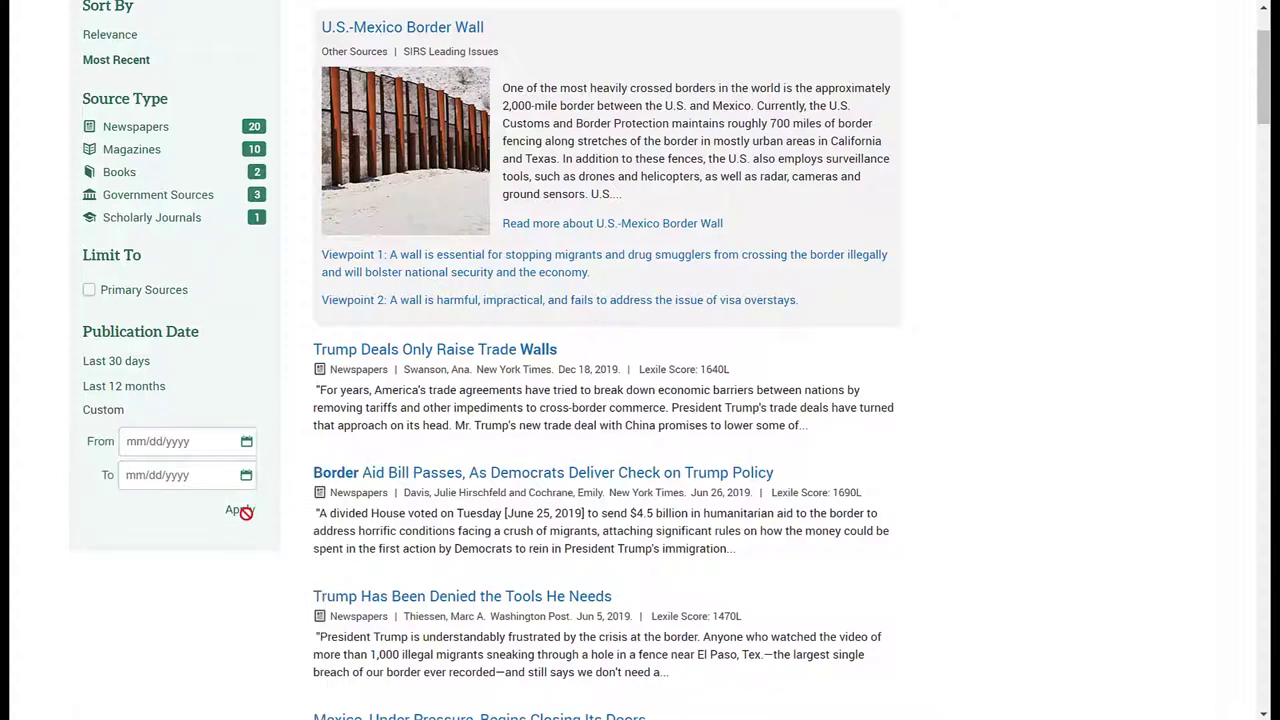
pyautogui.scroll(1, 277, 378)
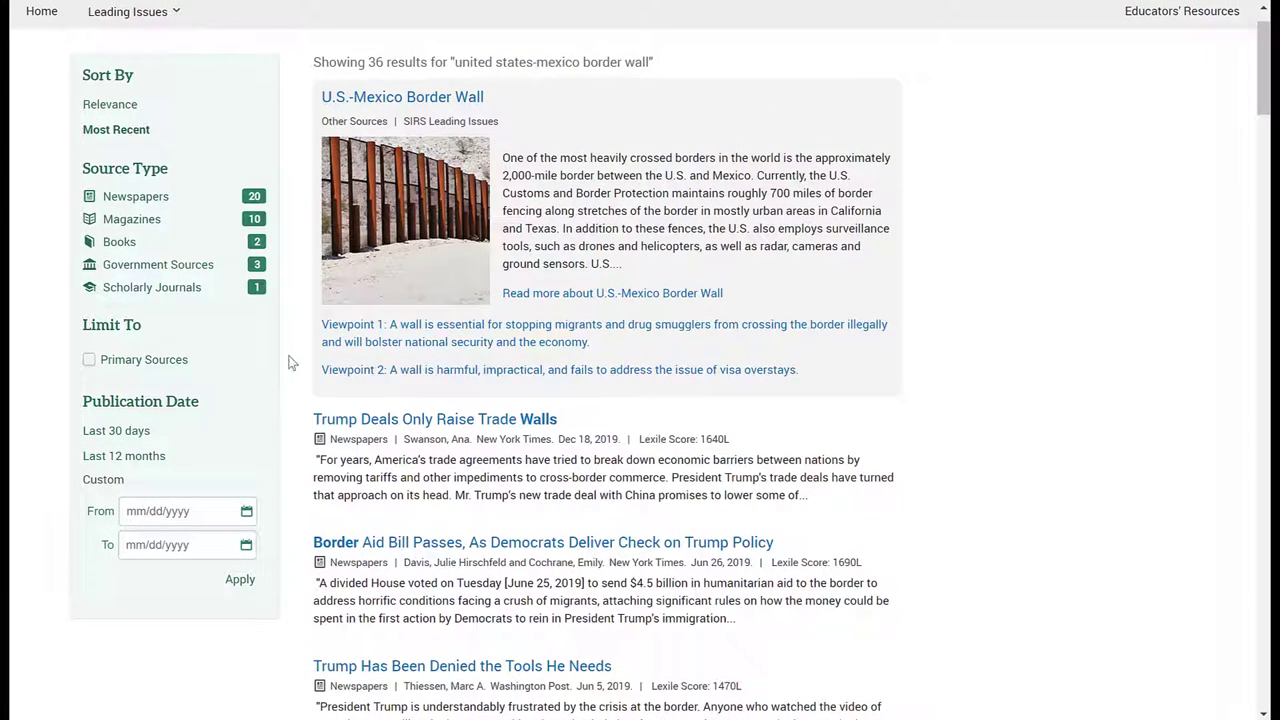
pyautogui.scroll(1, 290, 363)
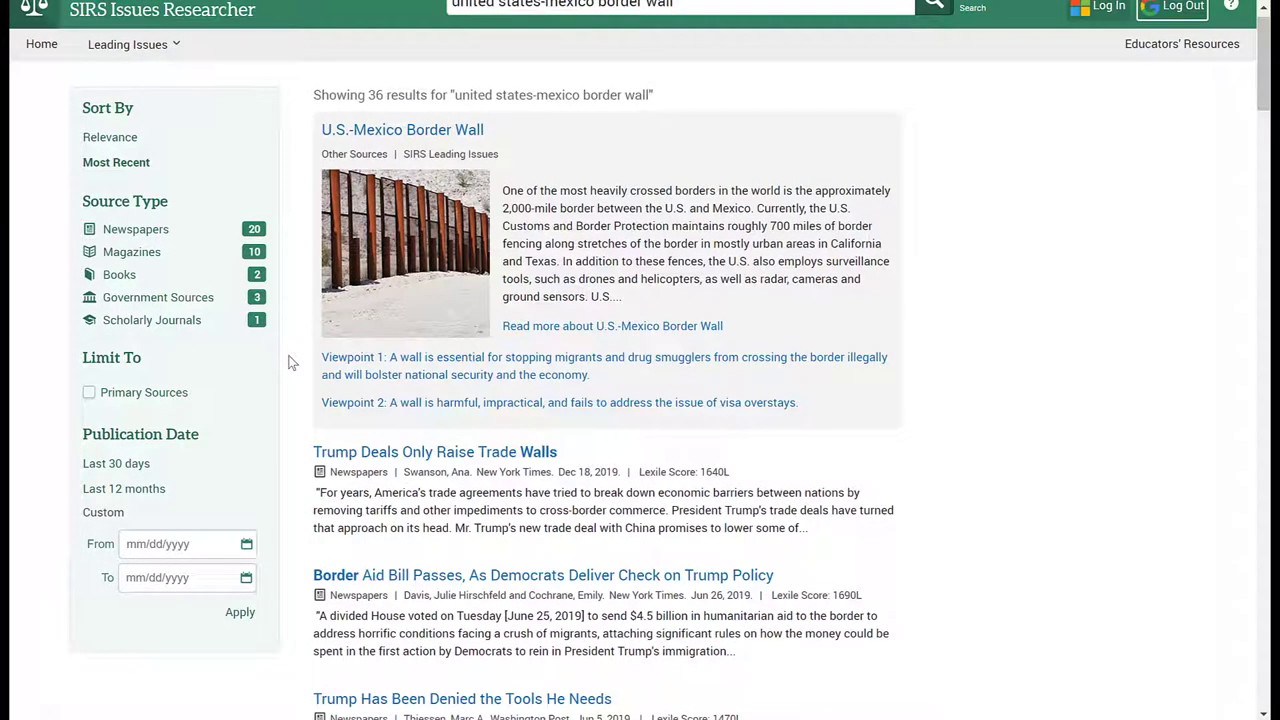
pyautogui.click(395, 135)
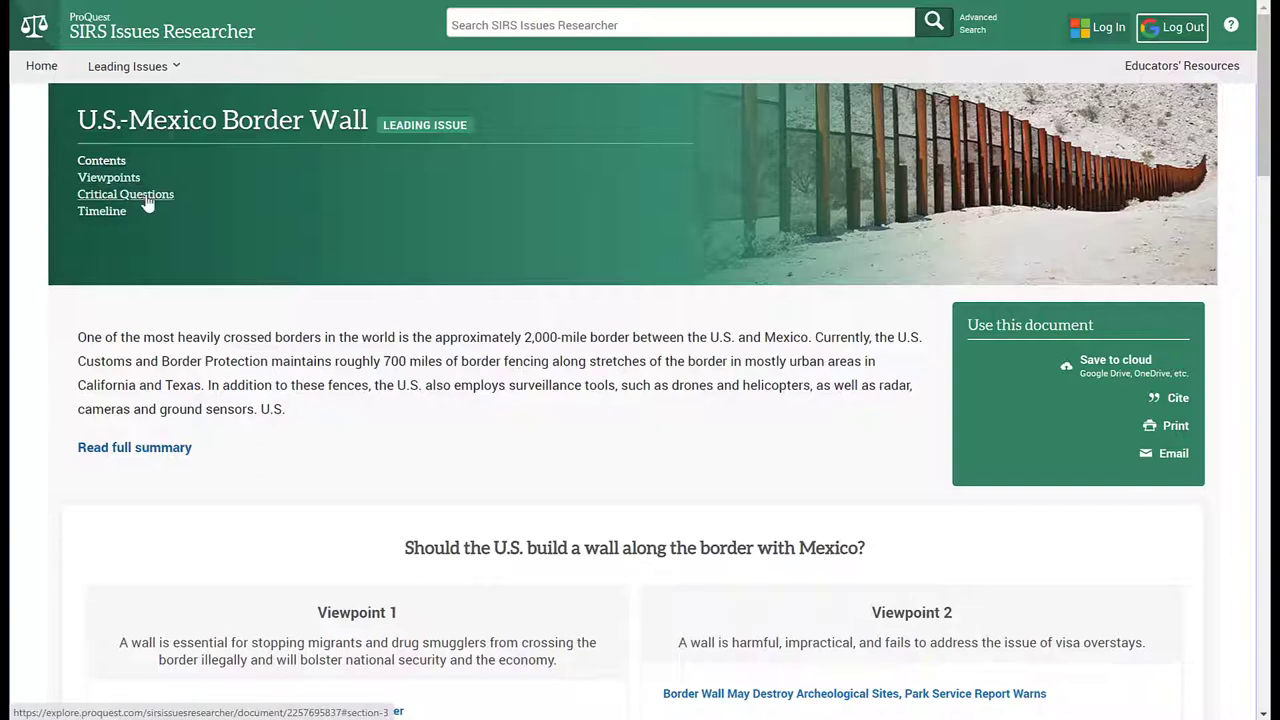
# Step: Scroll through the U.S.-Mexico Border Wall leading issue page and its viewpoints
pyautogui.scroll(-3, 380, 337)
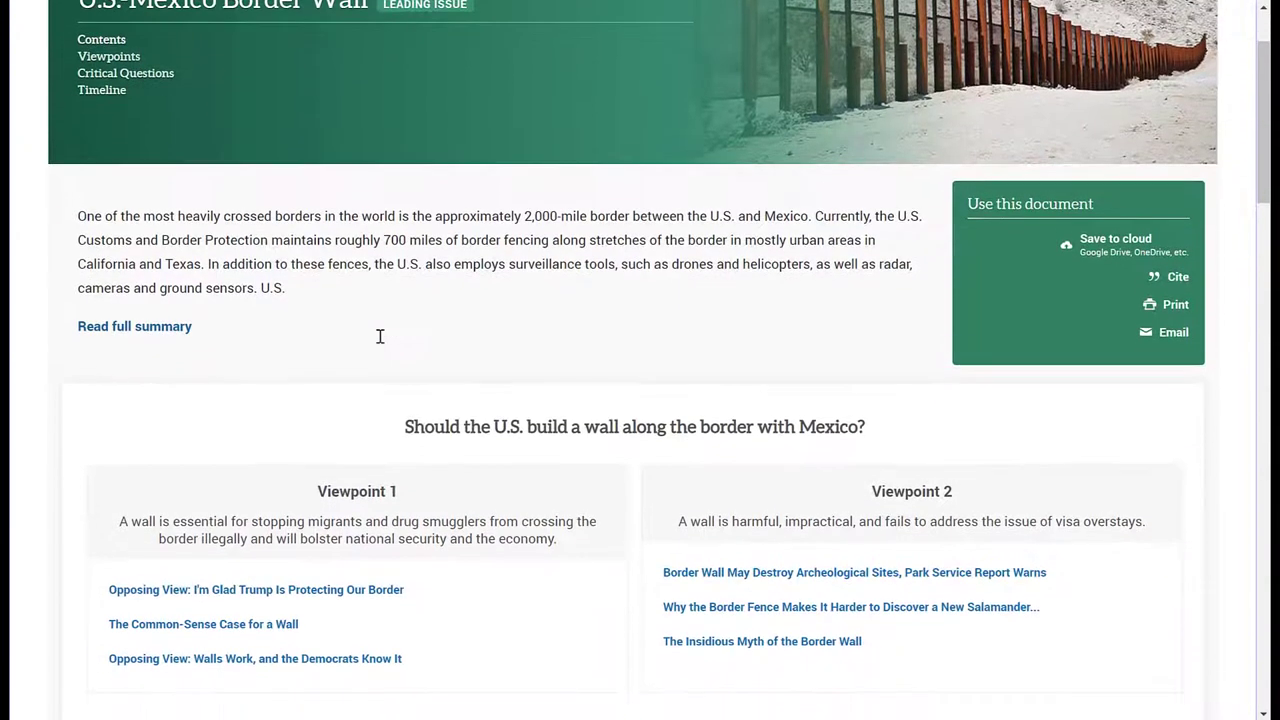
pyautogui.scroll(-1, 380, 337)
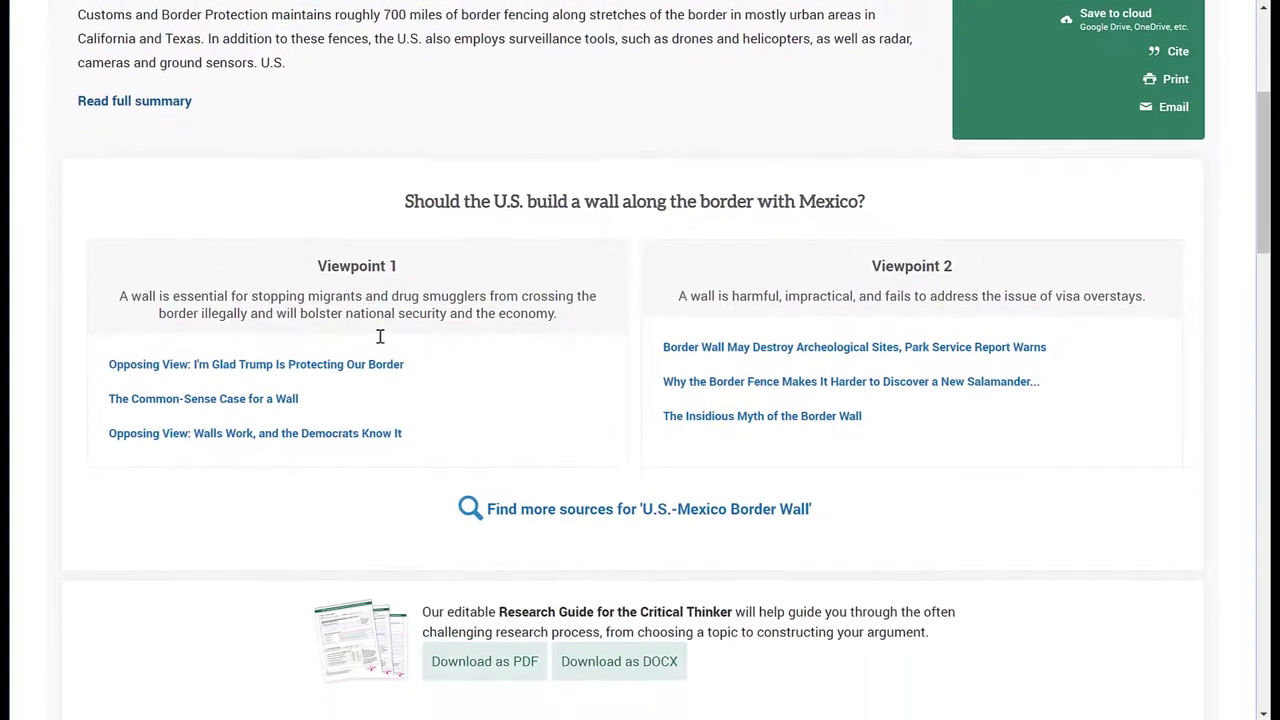
pyautogui.scroll(3, 380, 337)
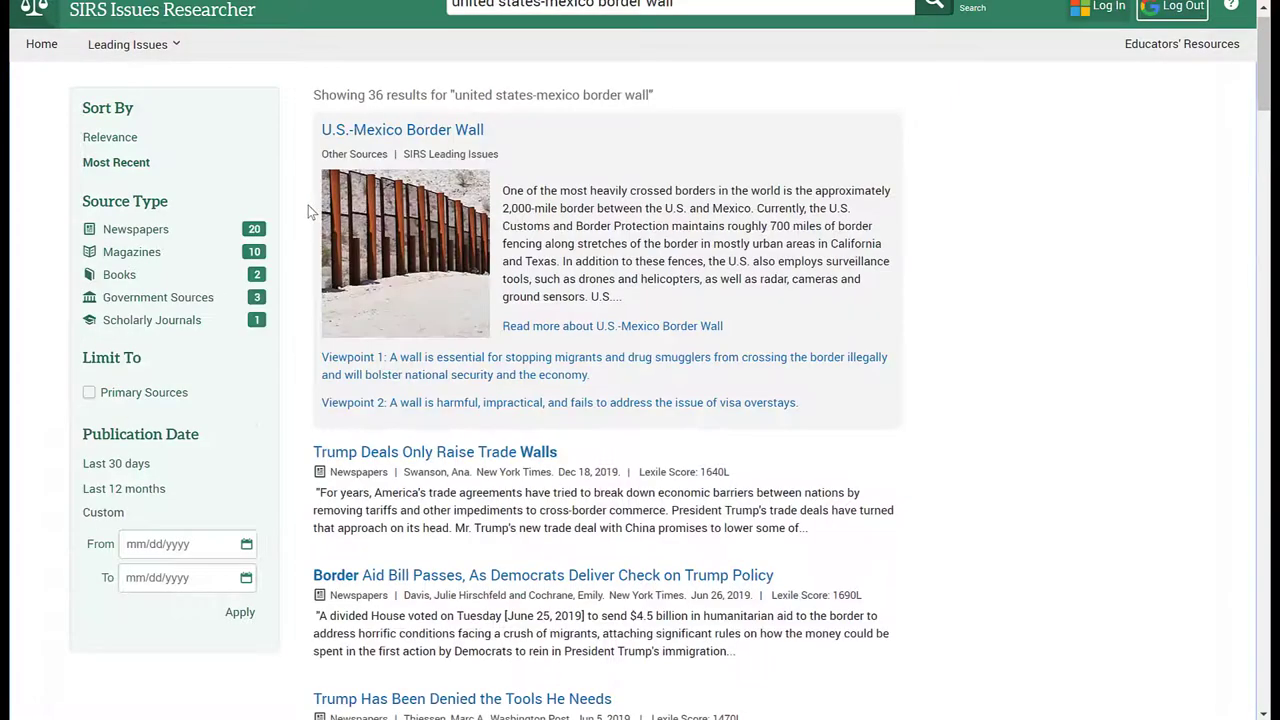
# Step: Limit the border wall results to the Magazines source type, leaving 10 articles
pyautogui.scroll(-1, 303, 215)
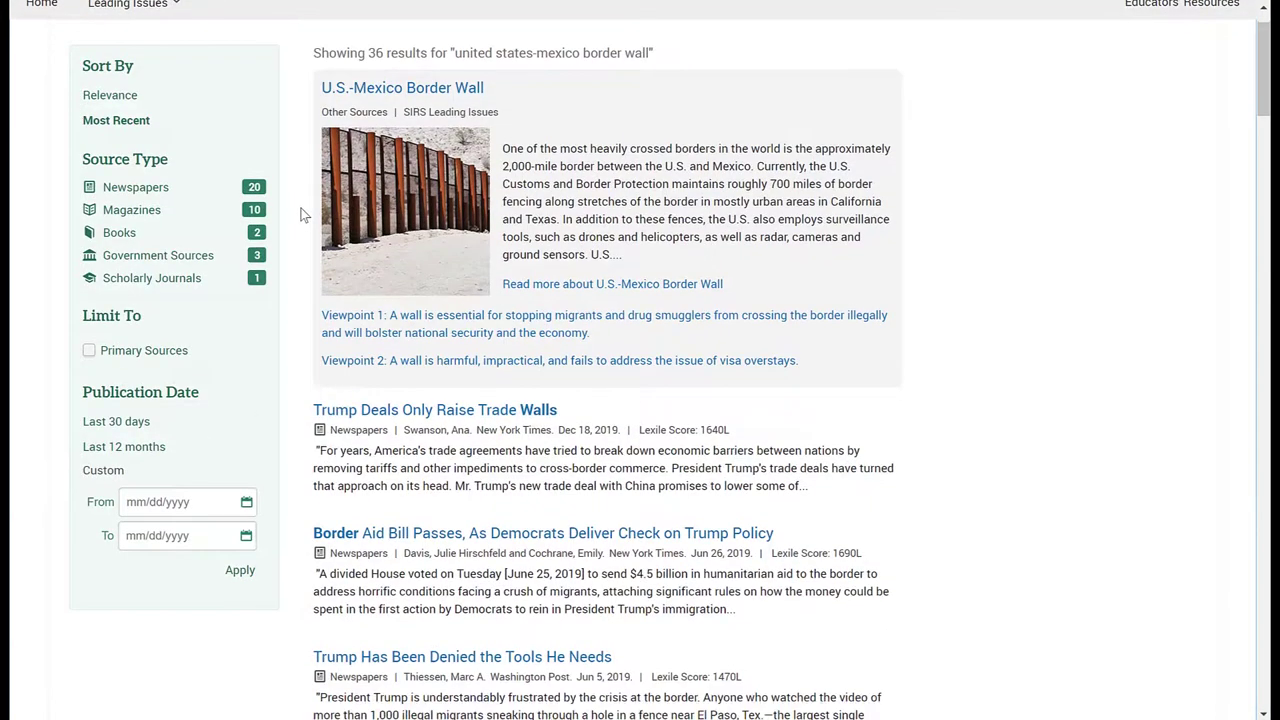
pyautogui.click(150, 216)
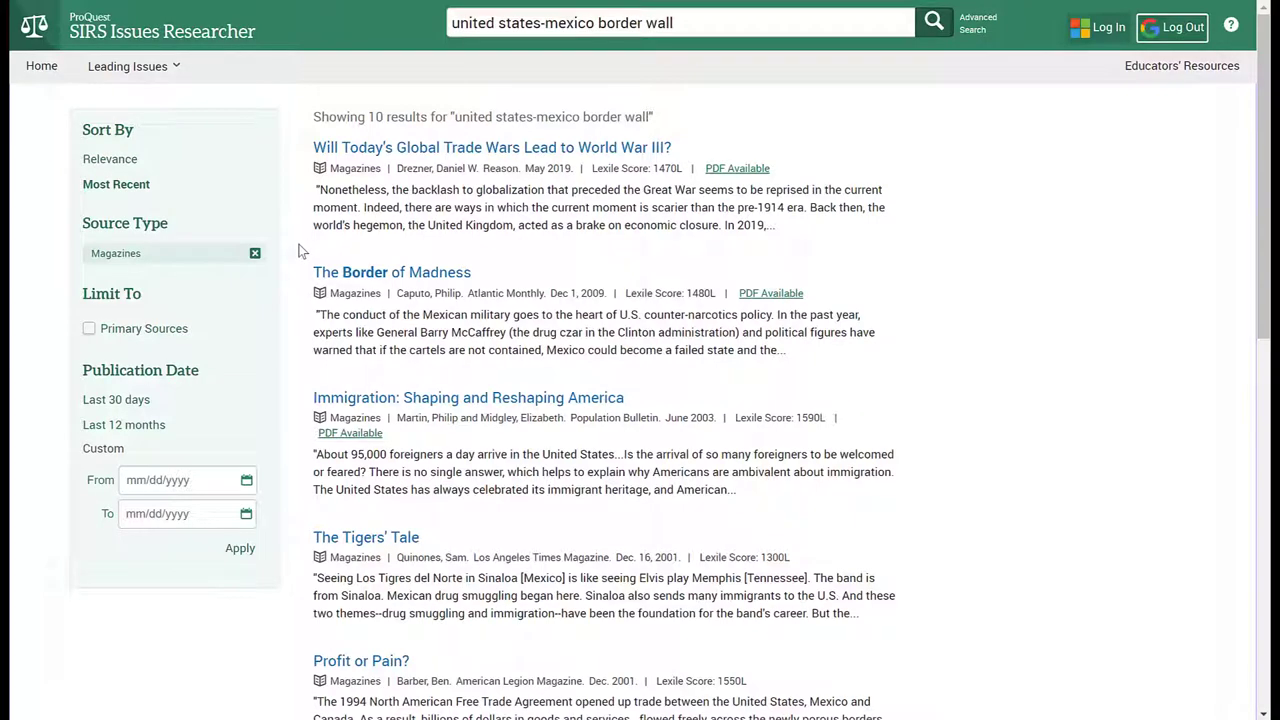
pyautogui.scroll(-2, 297, 254)
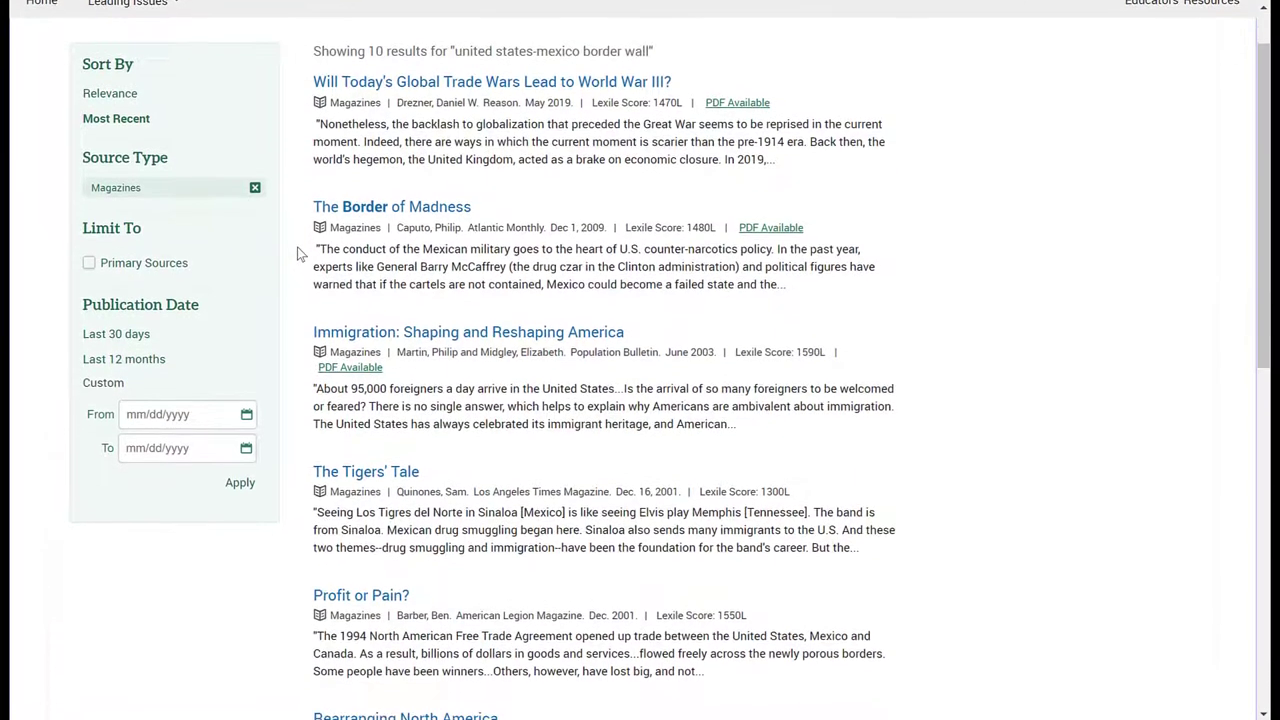
pyautogui.scroll(2, 297, 254)
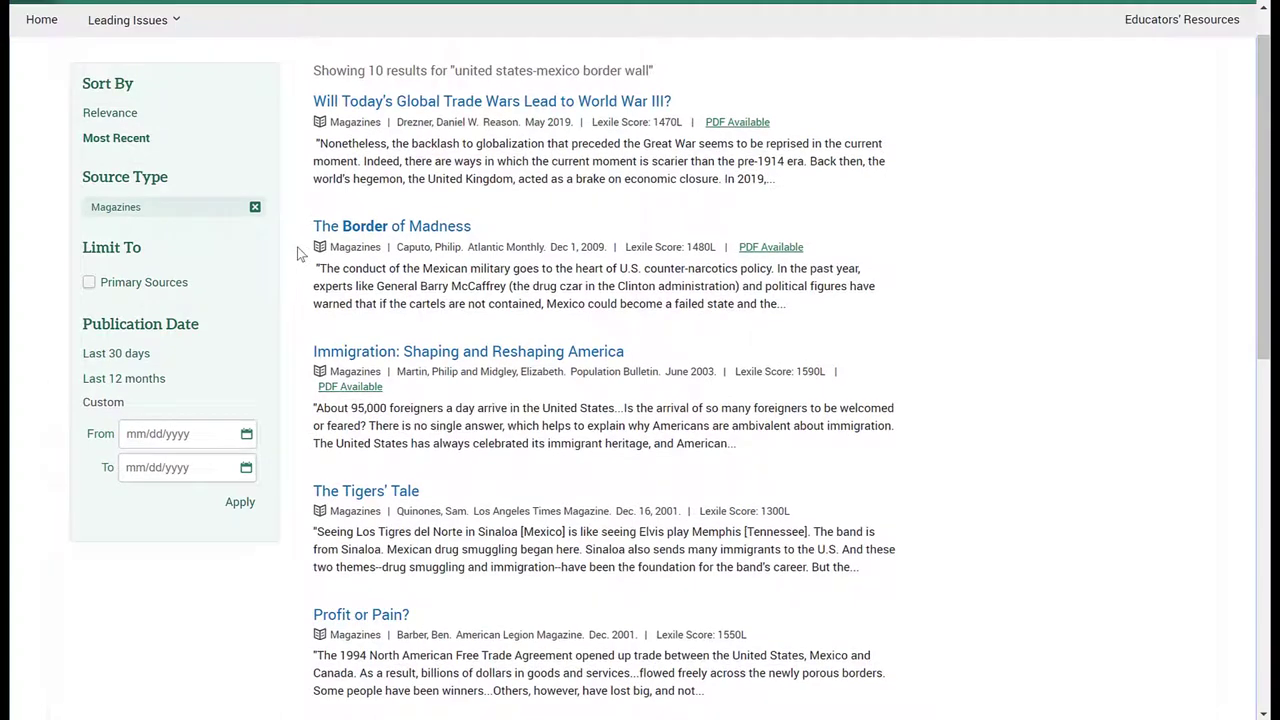
pyautogui.scroll(1, 297, 254)
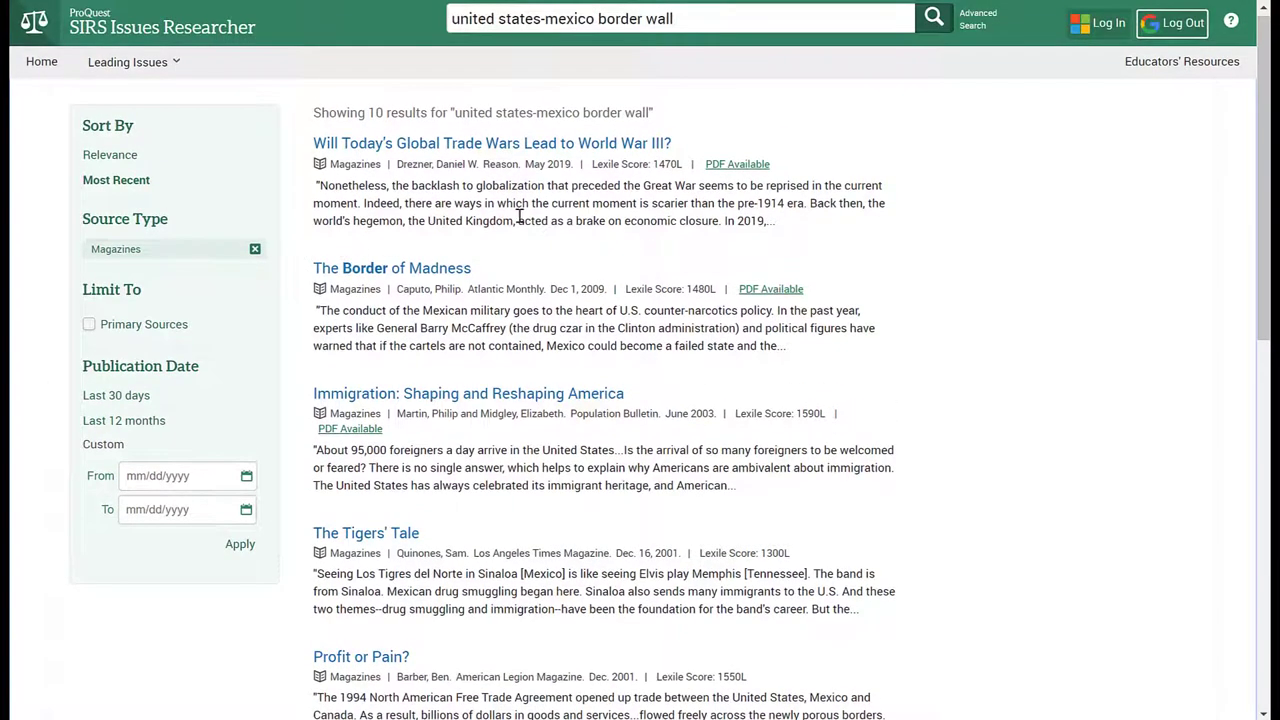
# Step: Open and skim the Reason article 'Will Today's Global Trade Wars Lead to World War III?'
pyautogui.click(533, 145)
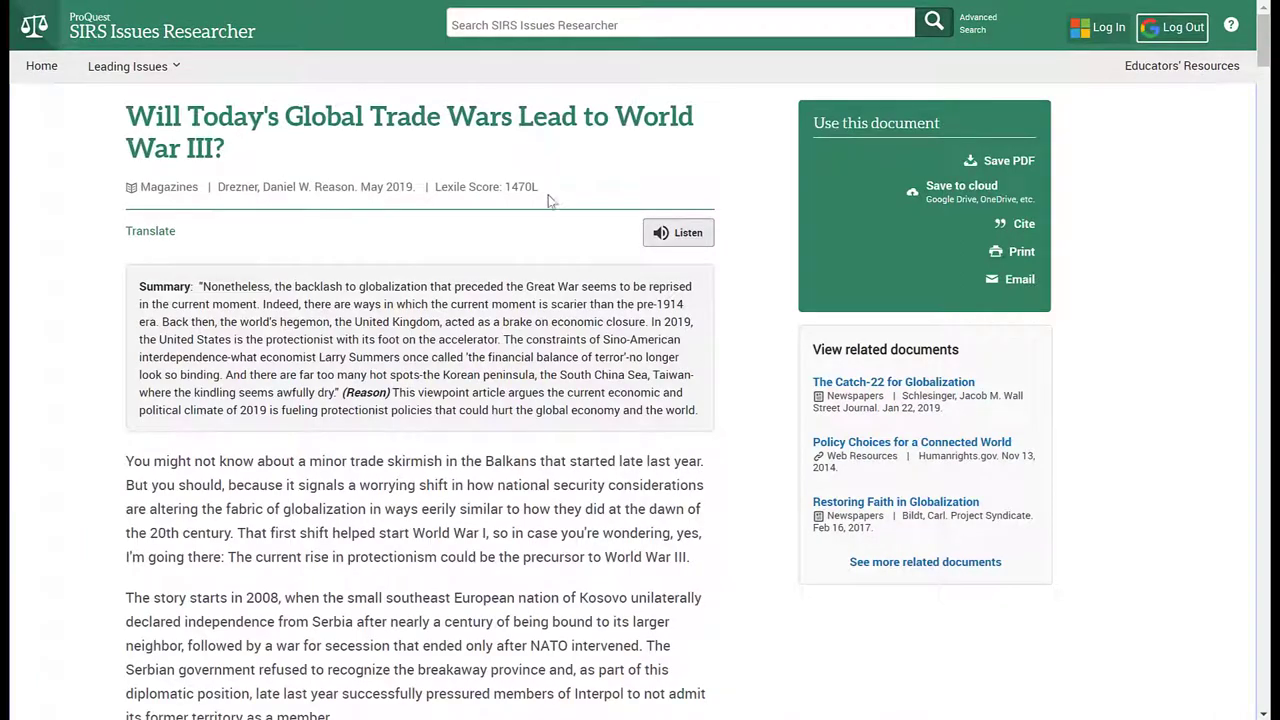
pyautogui.scroll(-3, 548, 200)
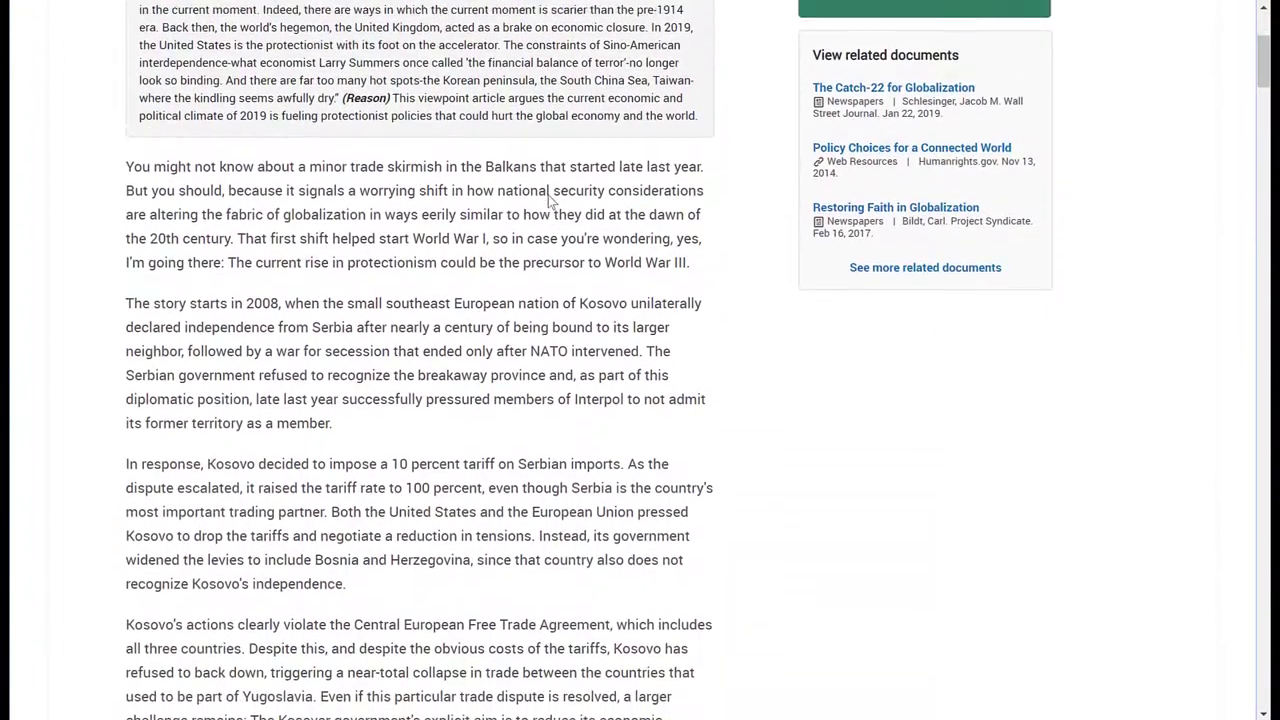
pyautogui.scroll(3, 548, 195)
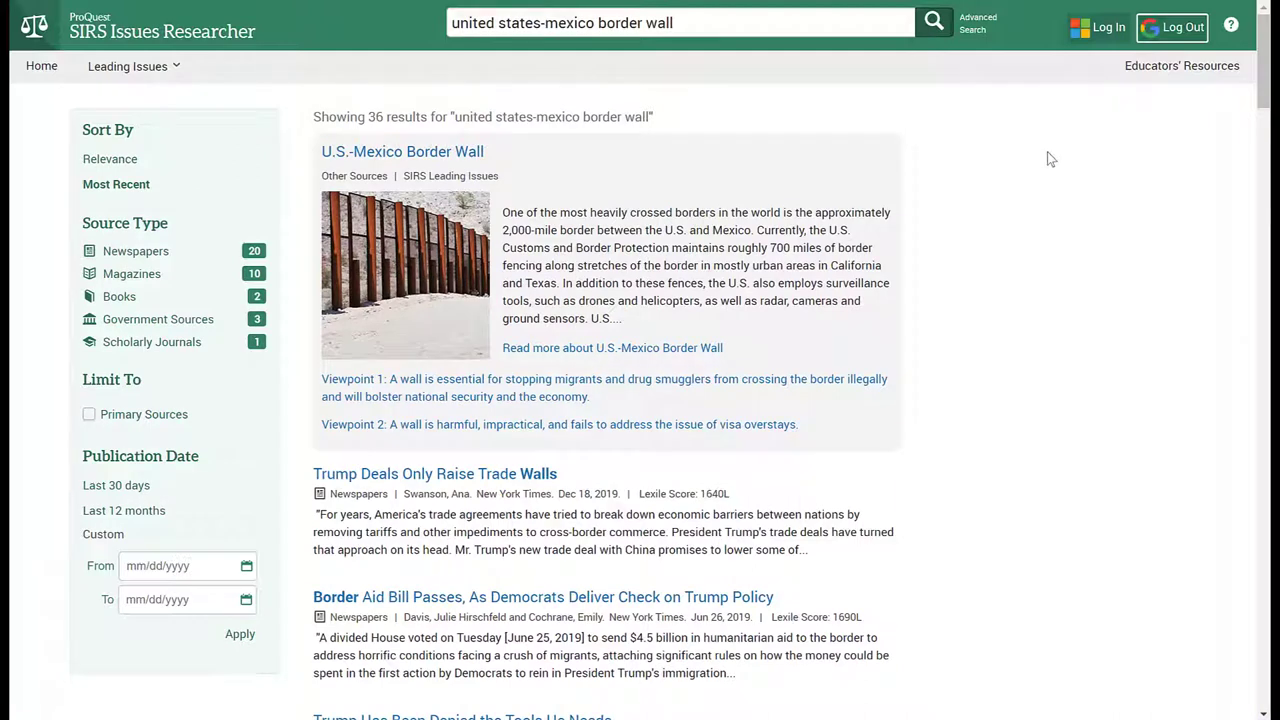
pyautogui.scroll(-3, 1009, 192)
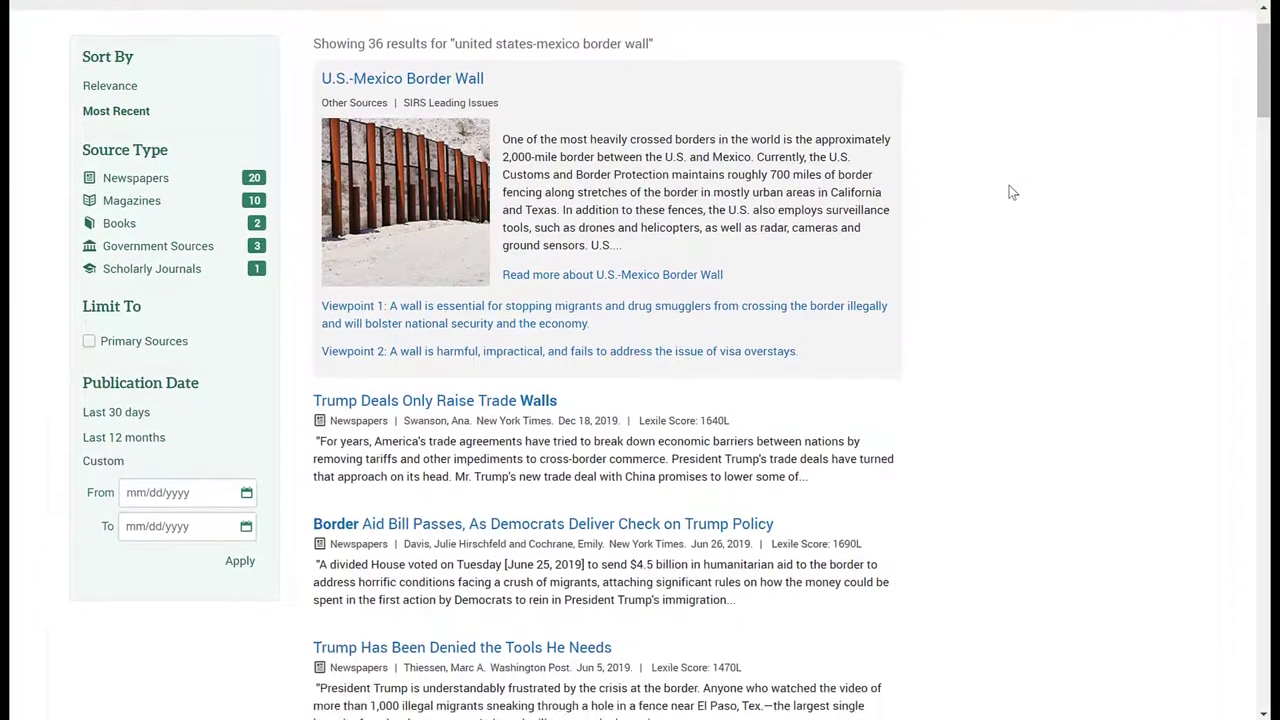
pyautogui.scroll(-3, 1009, 192)
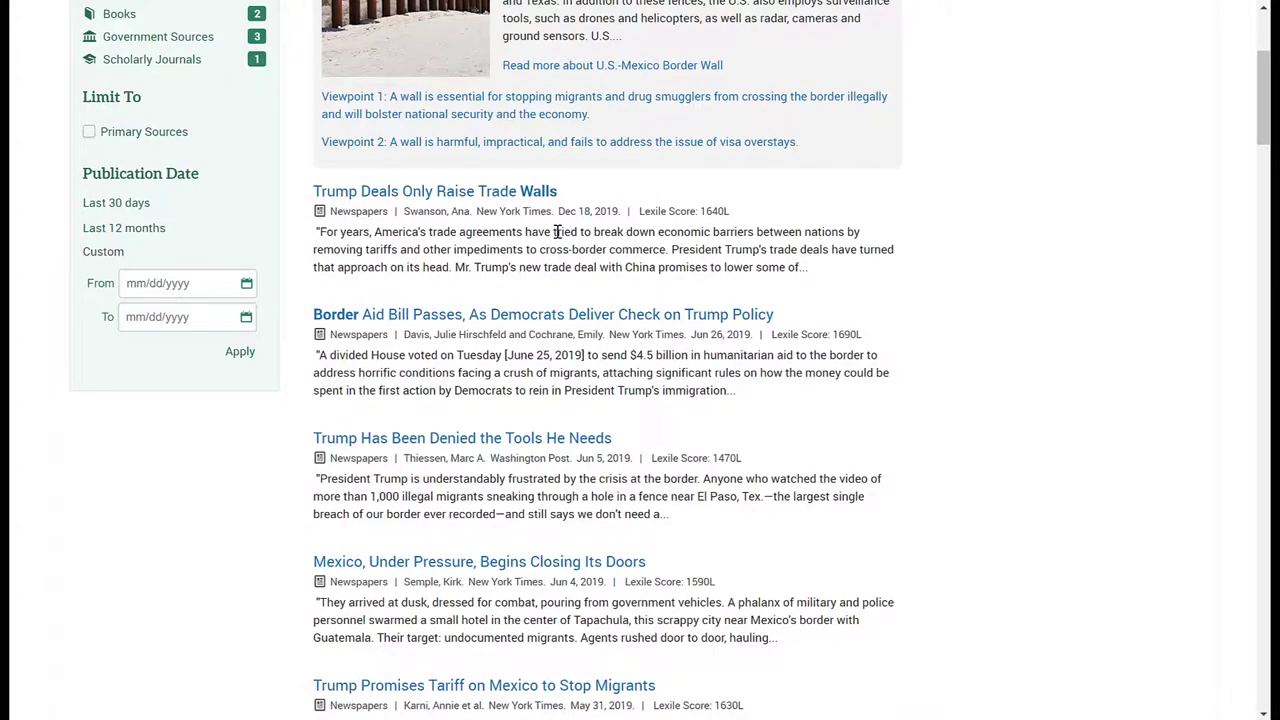
pyautogui.scroll(3, 557, 231)
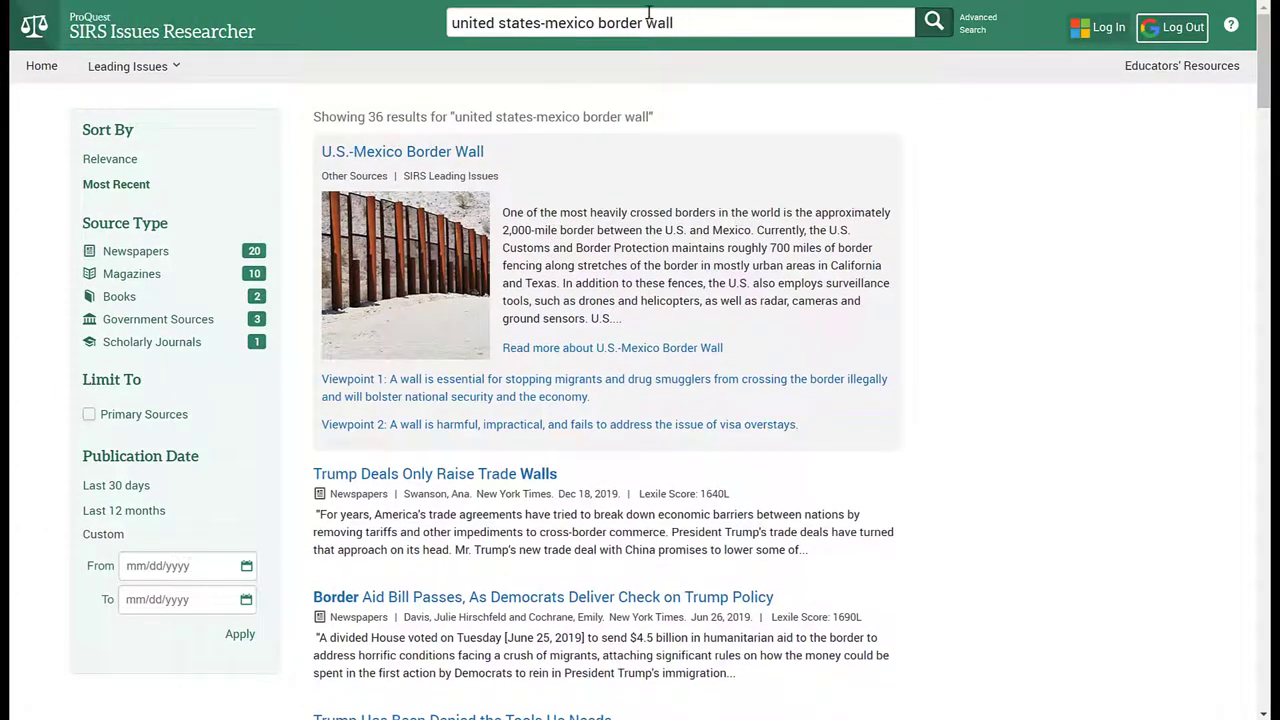
pyautogui.scroll(-2, 673, 90)
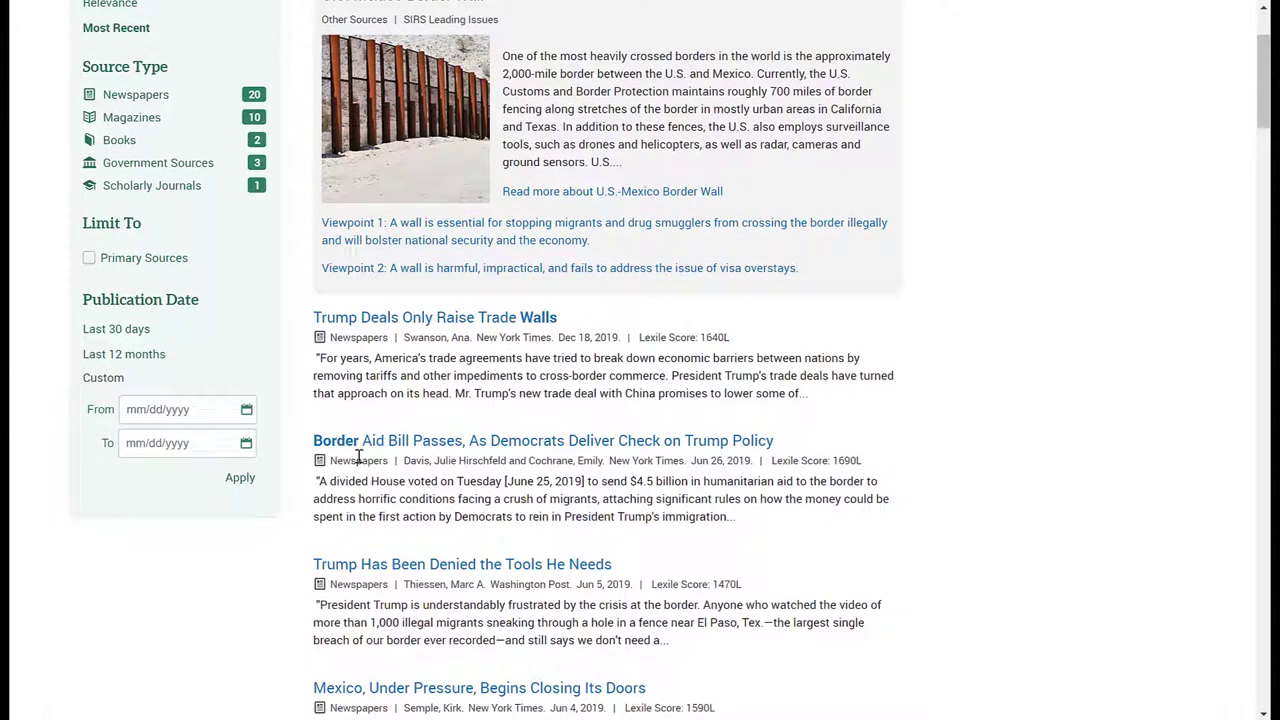
pyautogui.scroll(2, 461, 465)
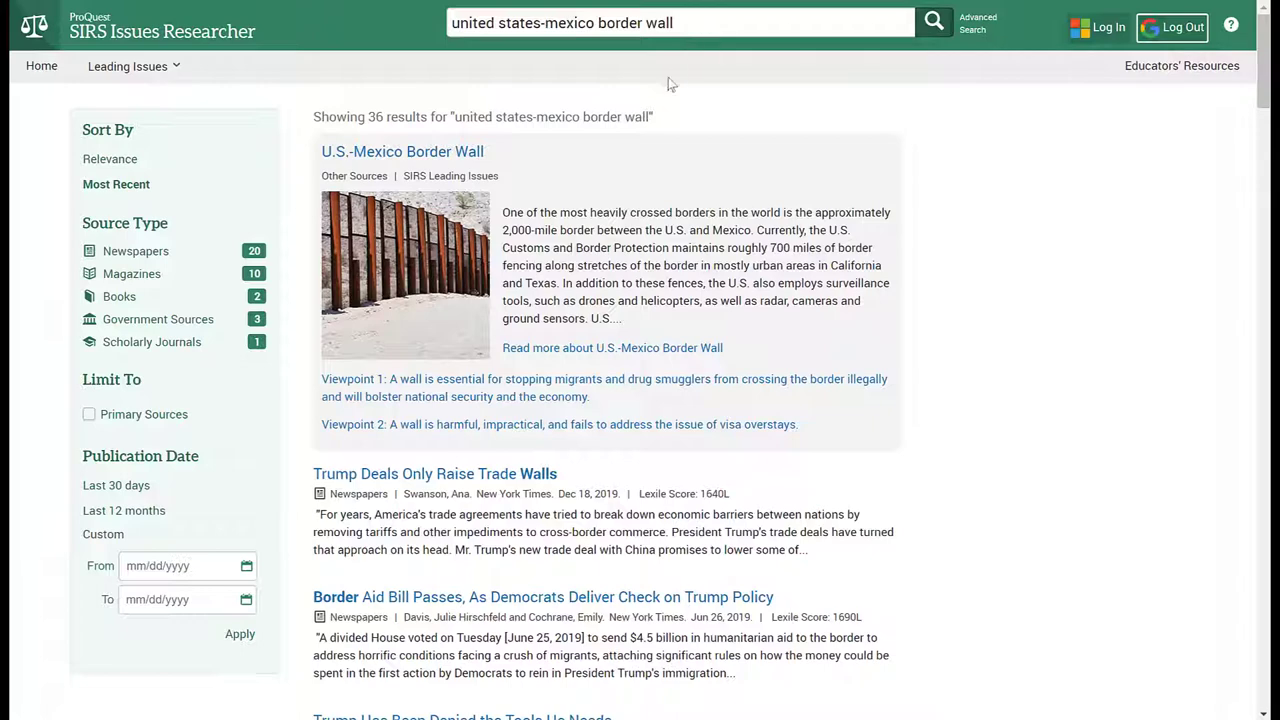
pyautogui.click(161, 37)
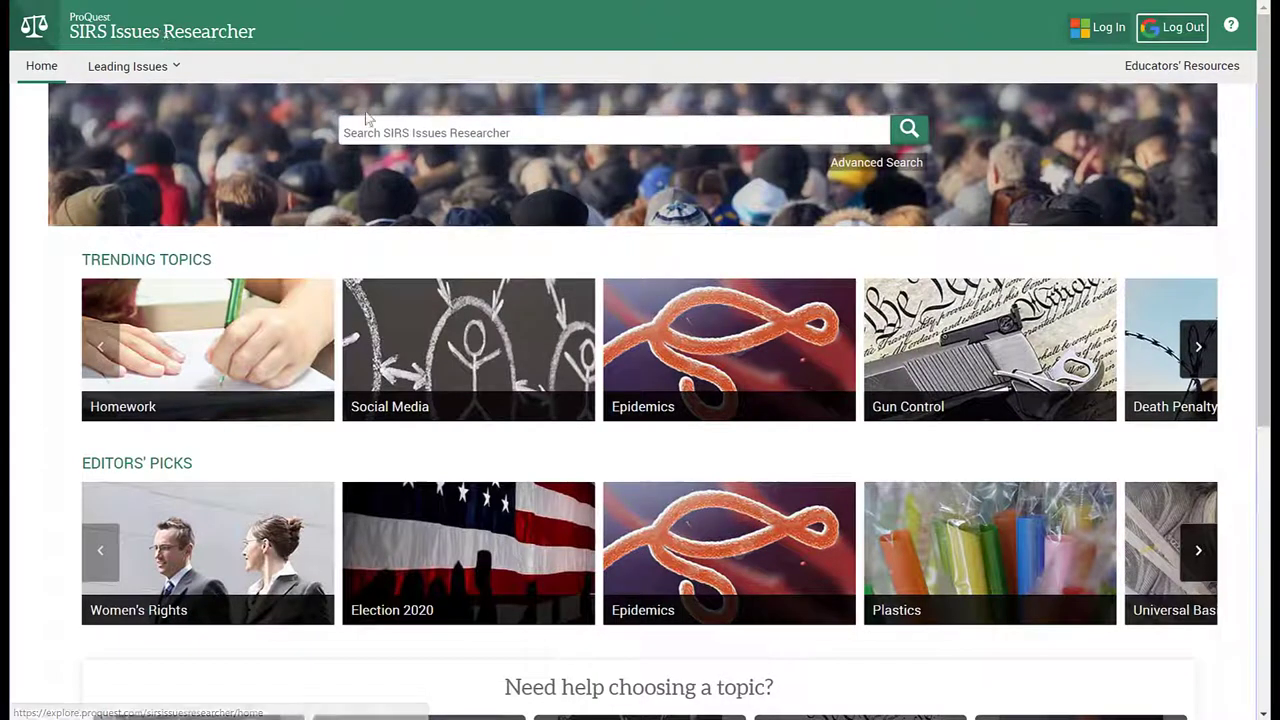
# Step: Search for the exact phrase "border wall", returning 367 relevance-sorted results
pyautogui.click(371, 131)
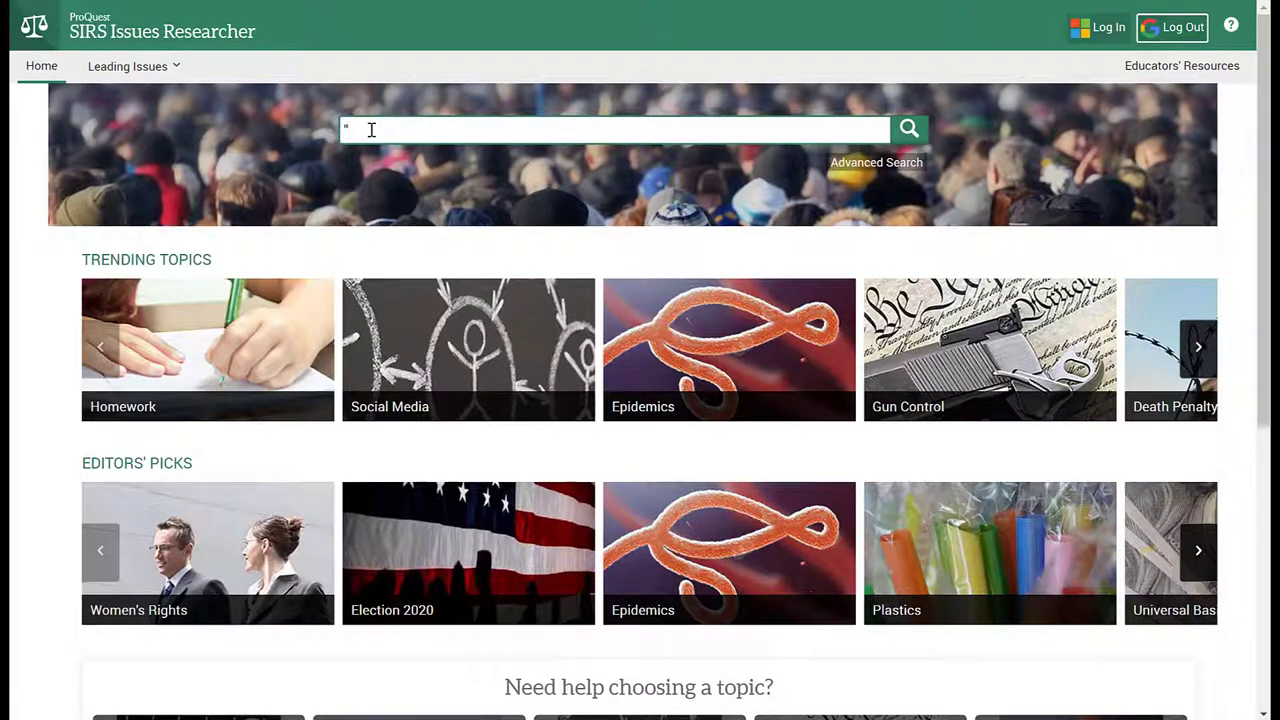
pyautogui.write('"border wall')
pyautogui.press('Return')
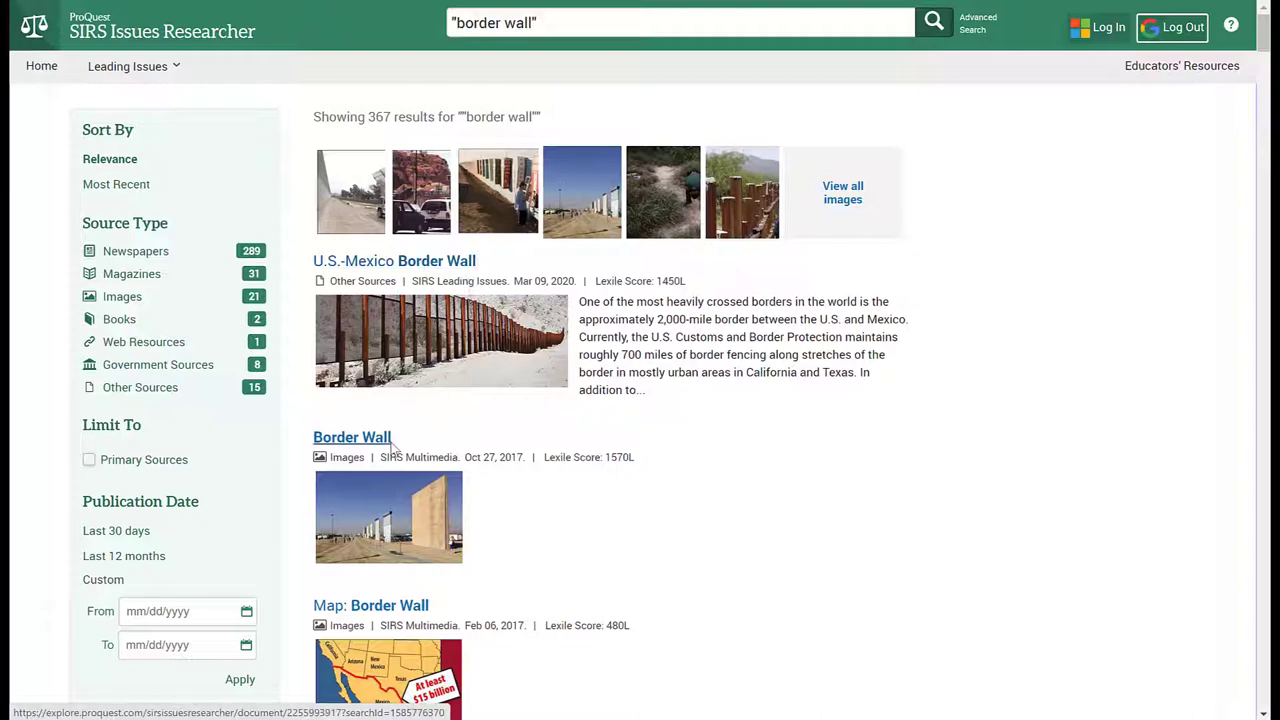
pyautogui.scroll(-1, 481, 423)
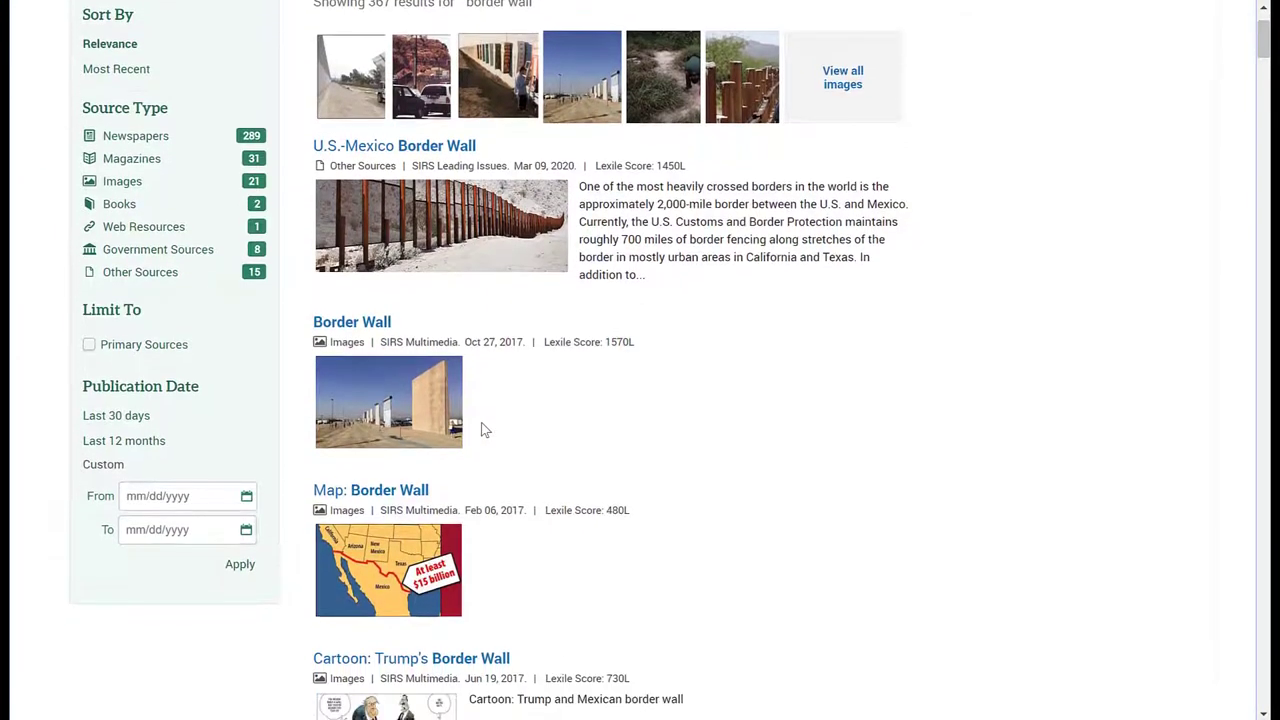
pyautogui.scroll(1, 563, 443)
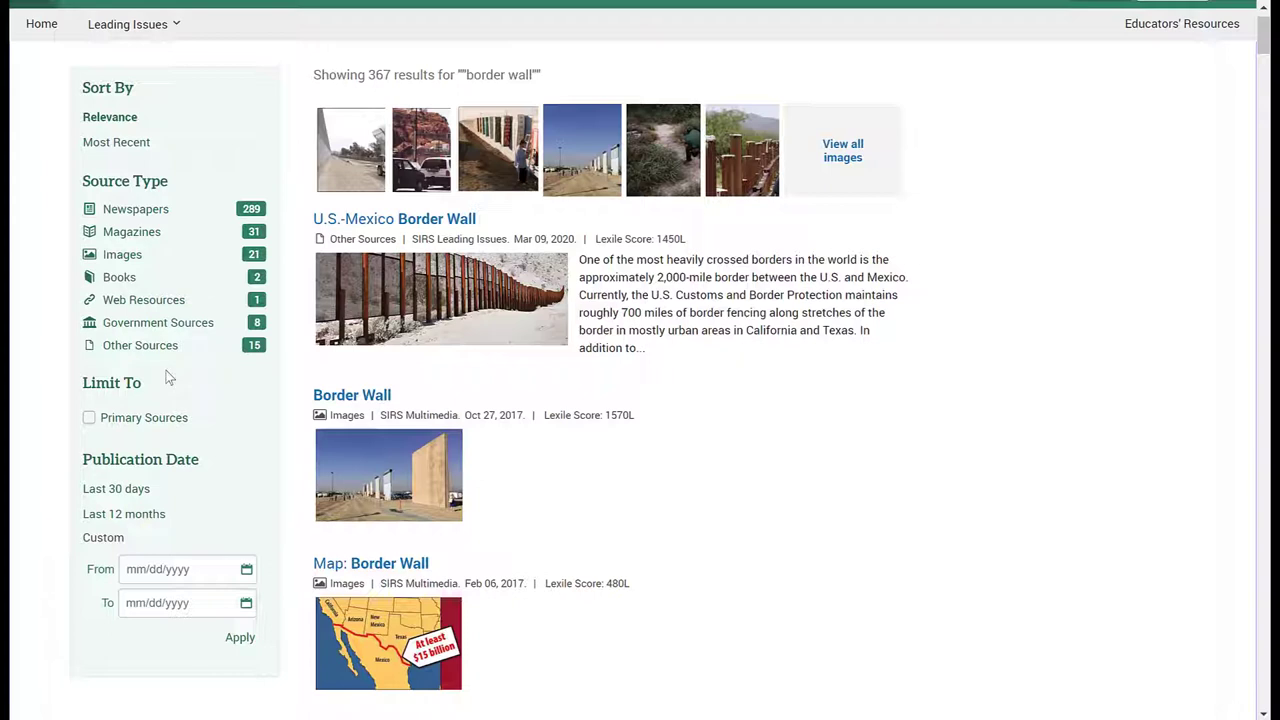
pyautogui.scroll(1, 167, 378)
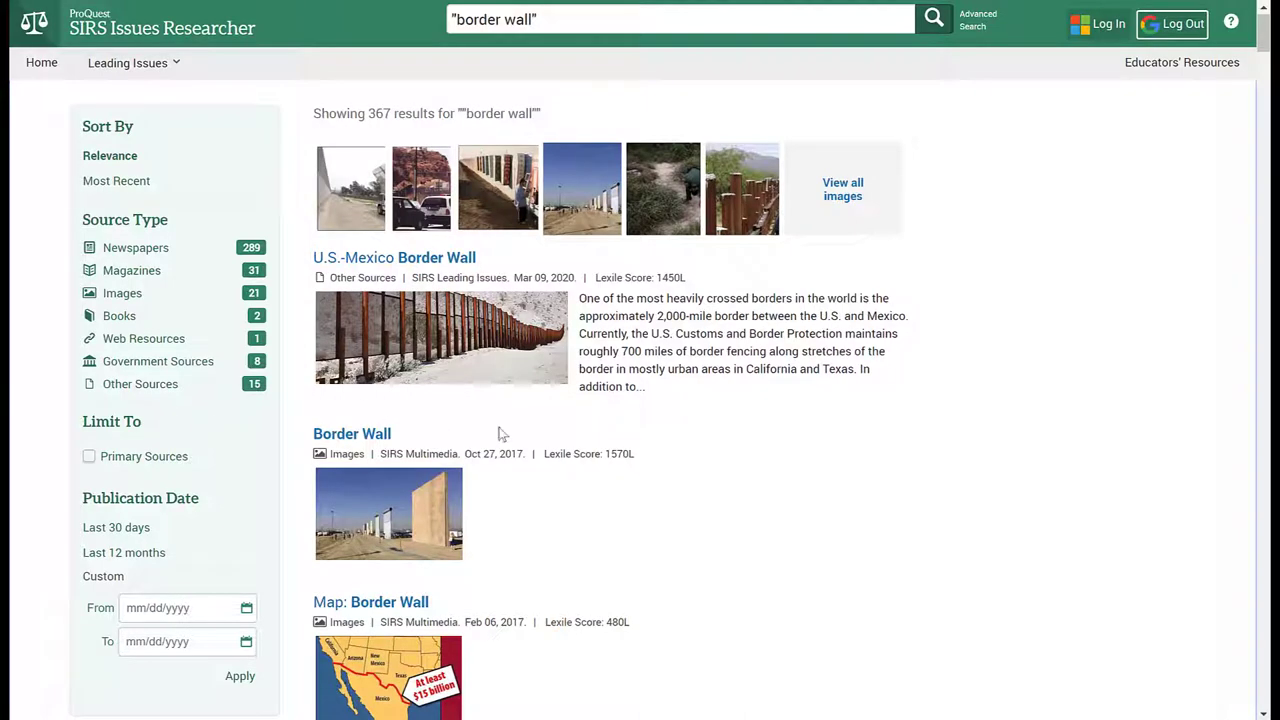
pyautogui.scroll(-3, 741, 434)
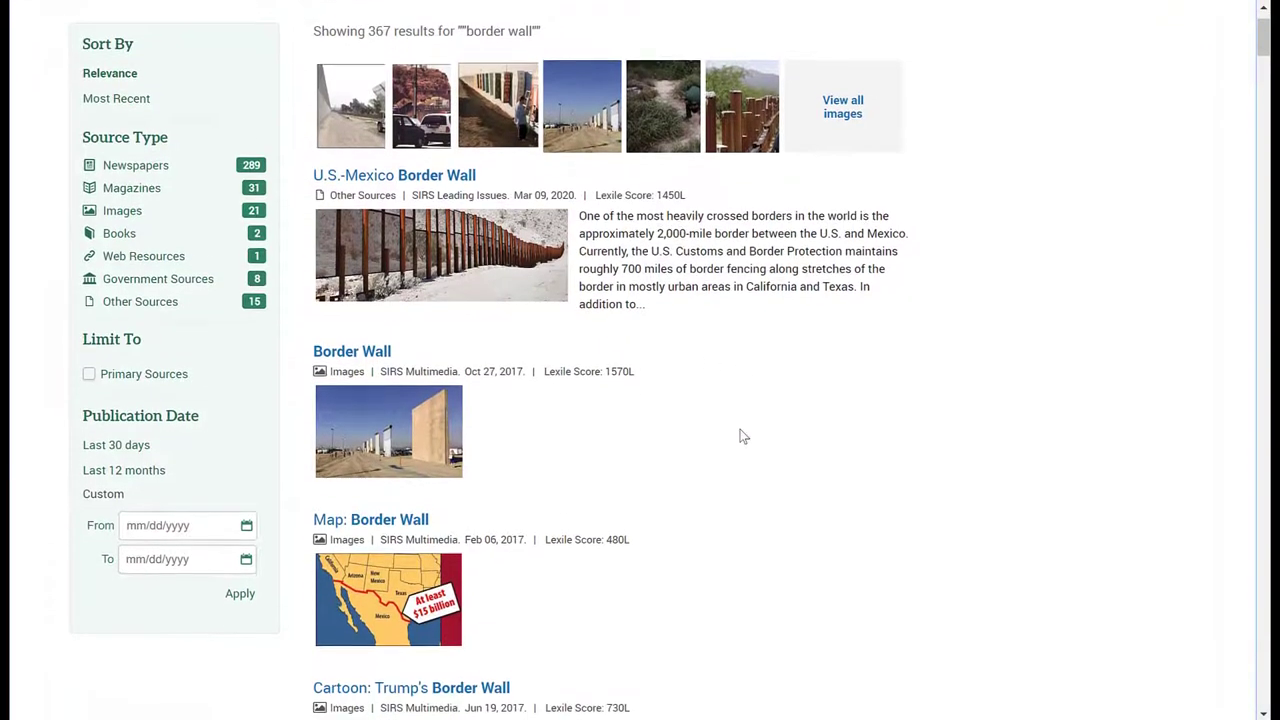
pyautogui.scroll(-1, 741, 436)
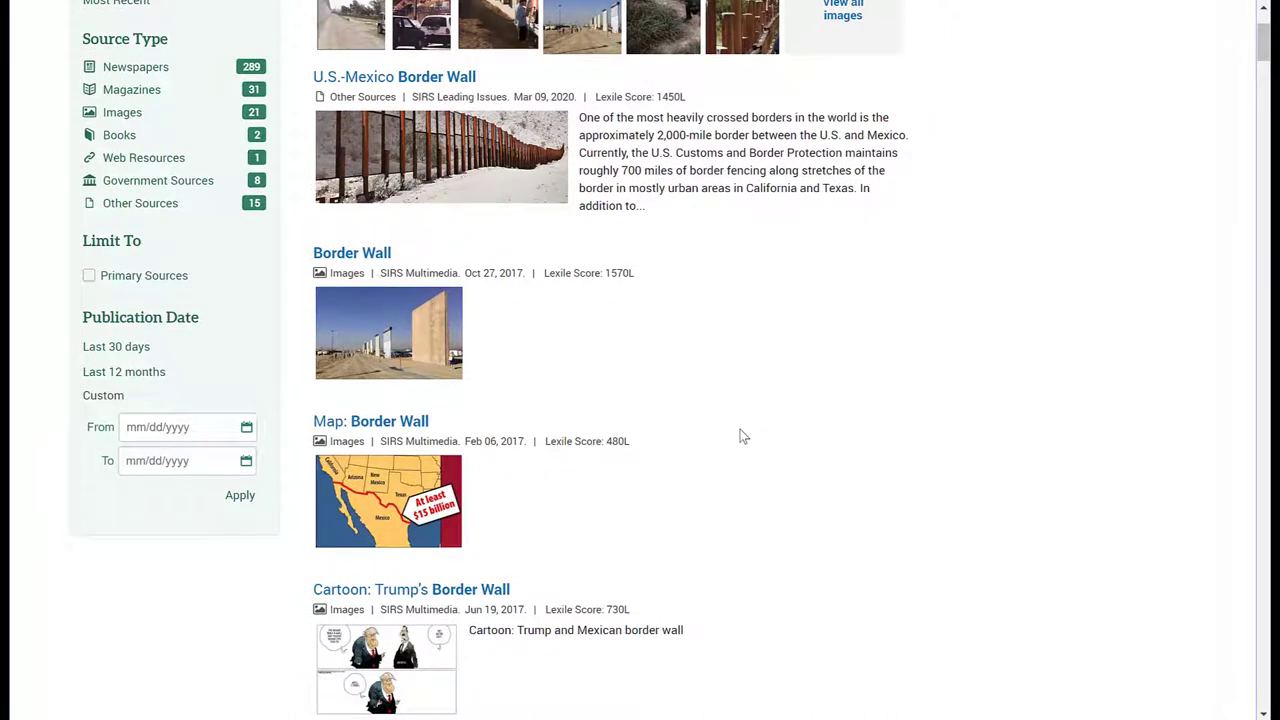
pyautogui.scroll(-3, 743, 436)
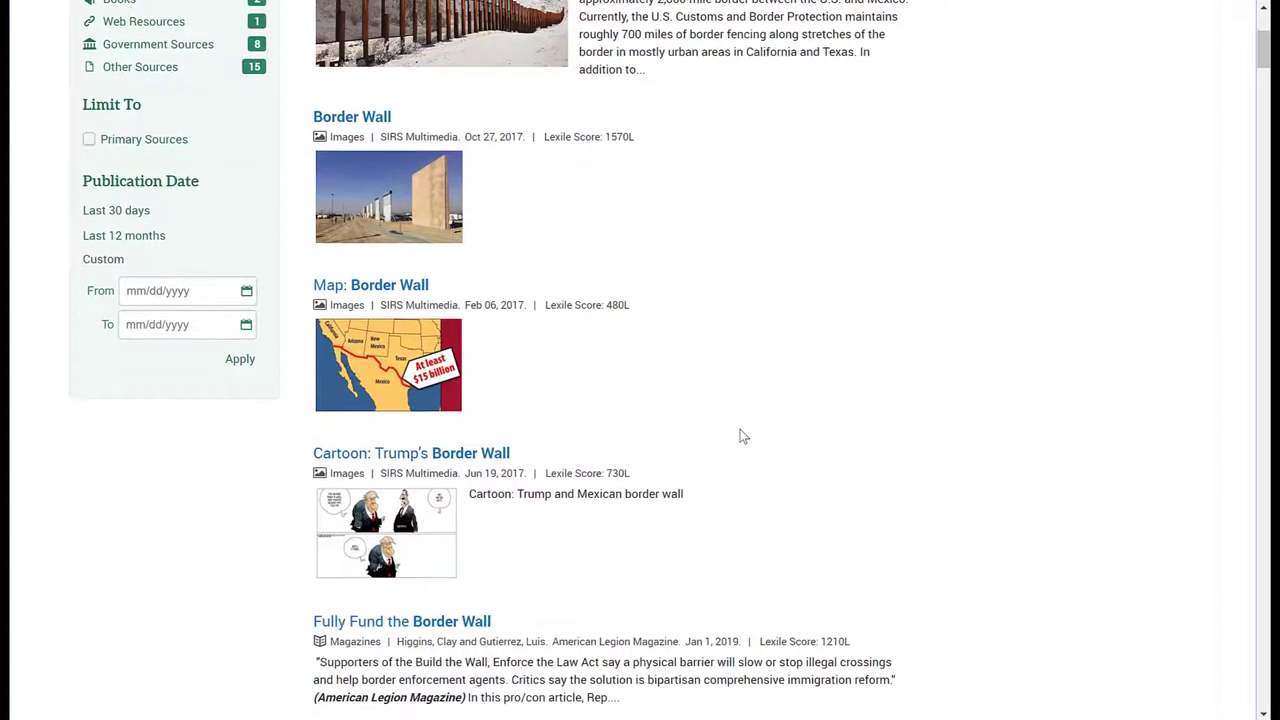
pyautogui.scroll(3, 741, 363)
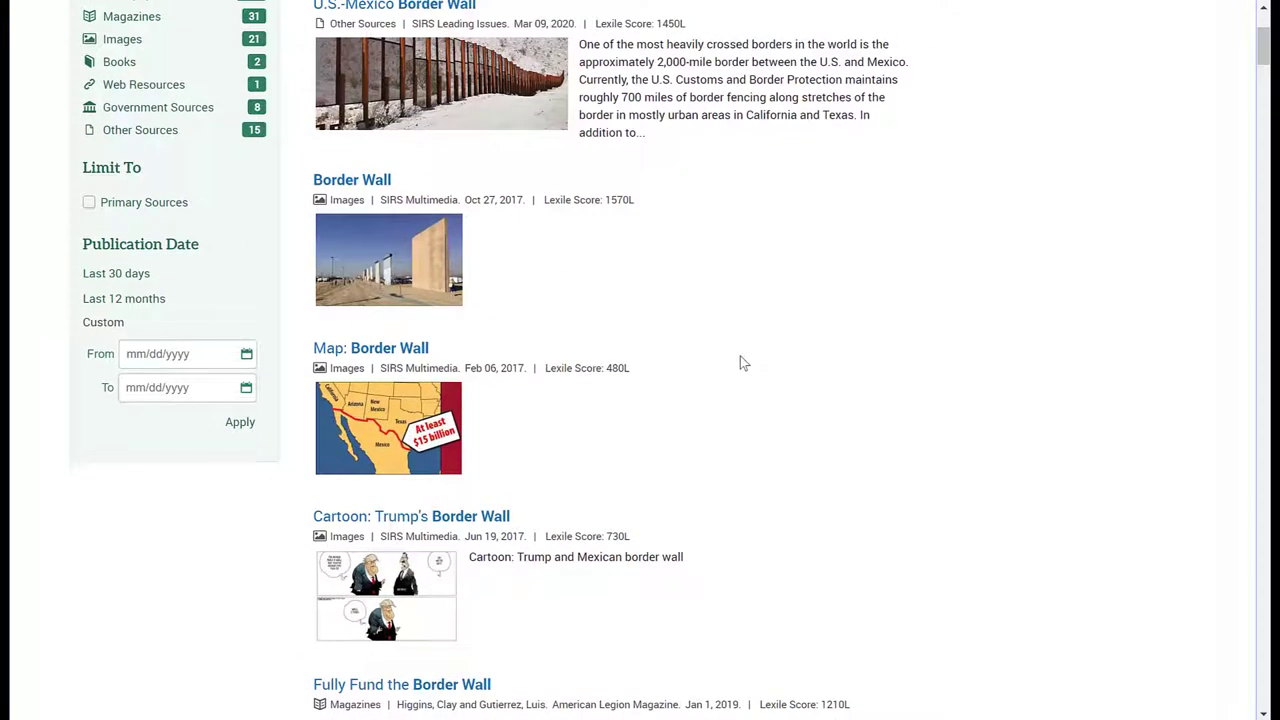
pyautogui.scroll(1, 740, 360)
pyautogui.scroll(2, 417, 390)
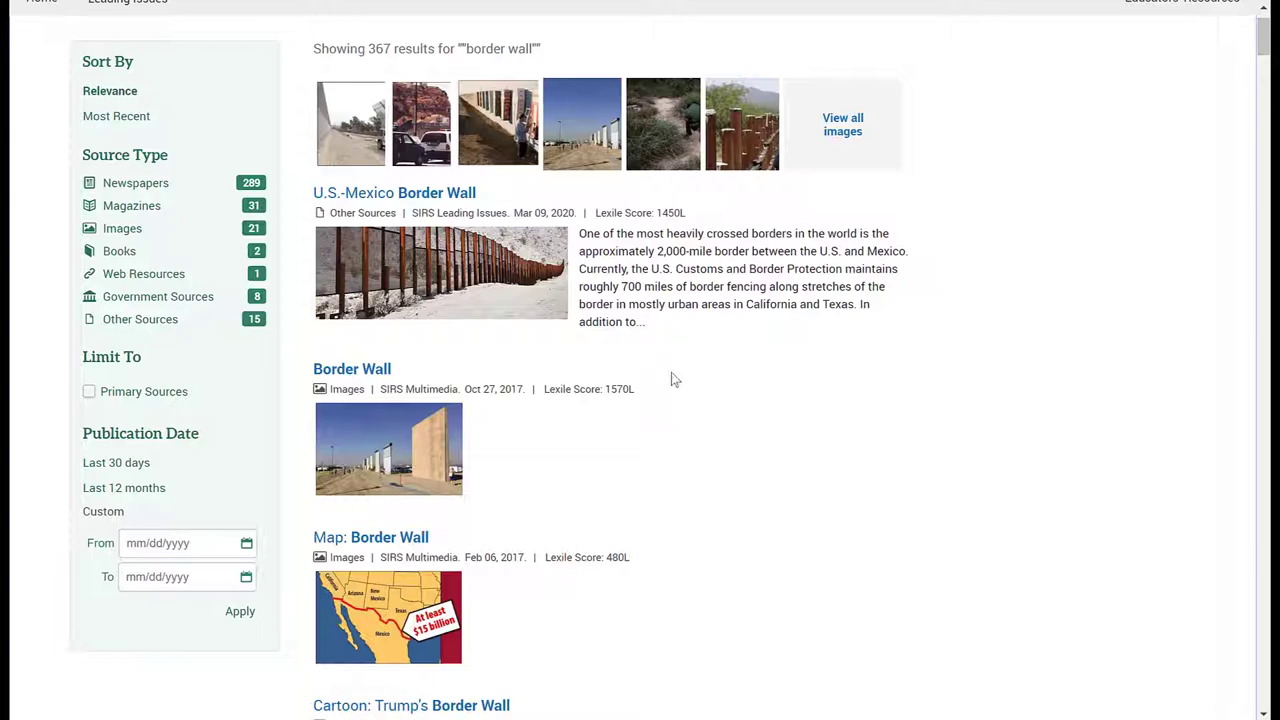
pyautogui.scroll(-4, 717, 386)
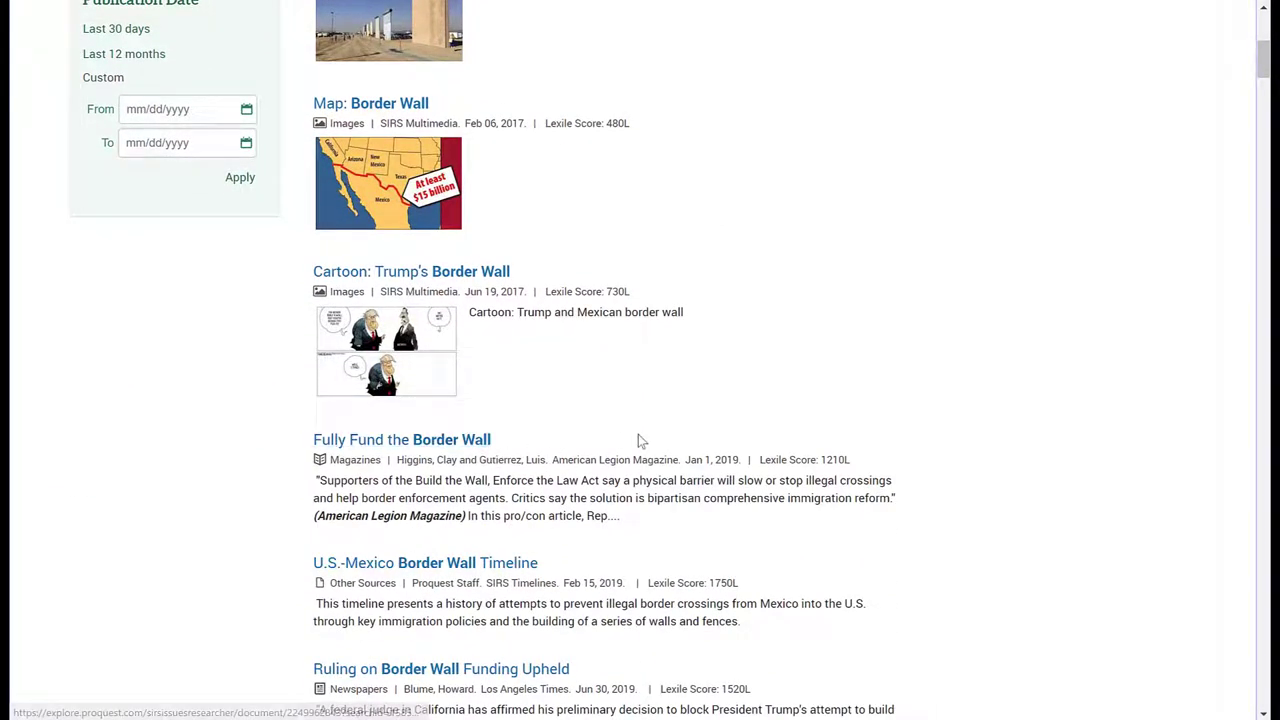
pyautogui.scroll(-2, 640, 440)
pyautogui.scroll(-3, 884, 487)
pyautogui.scroll(9, 884, 487)
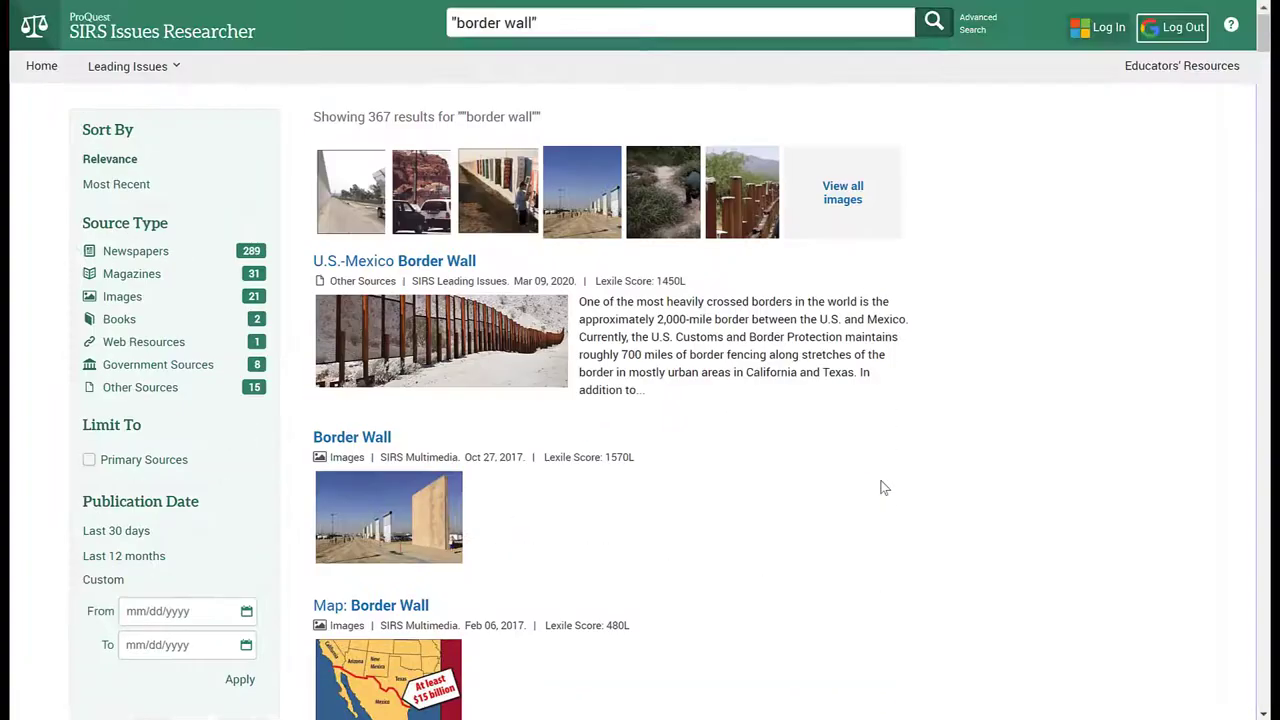